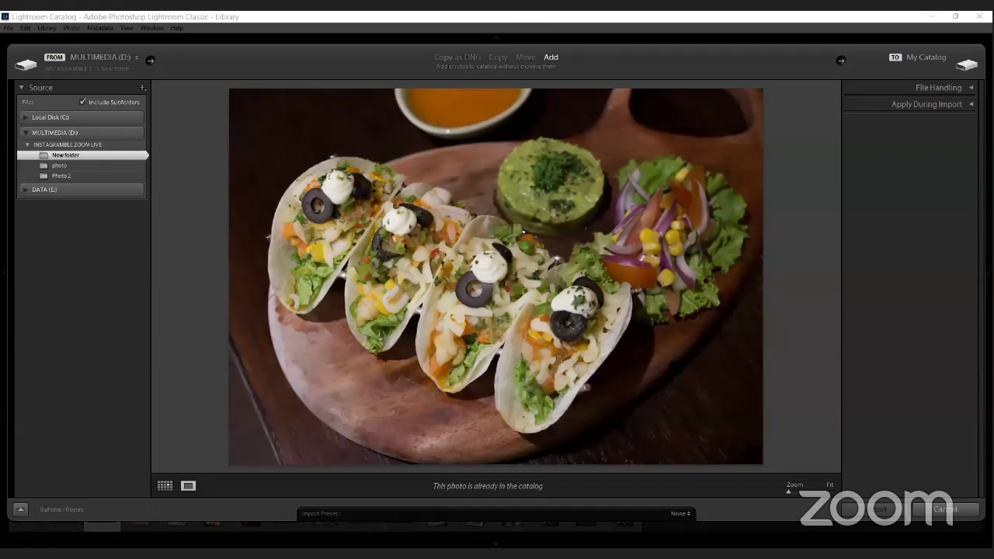
Step: Preview the taco photo from New folder in the import window and close it without importing anything
left_click(616, 322)
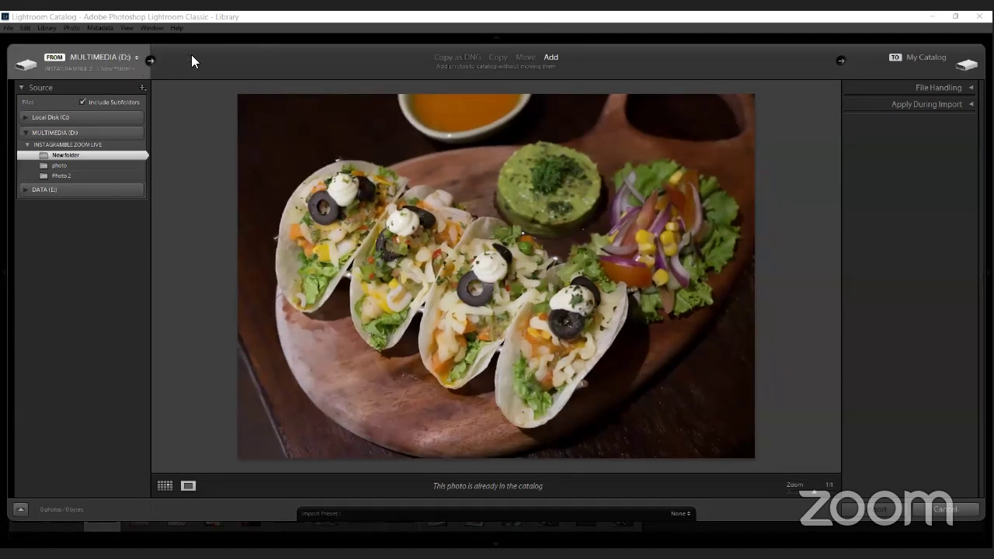
left_click(84, 152)
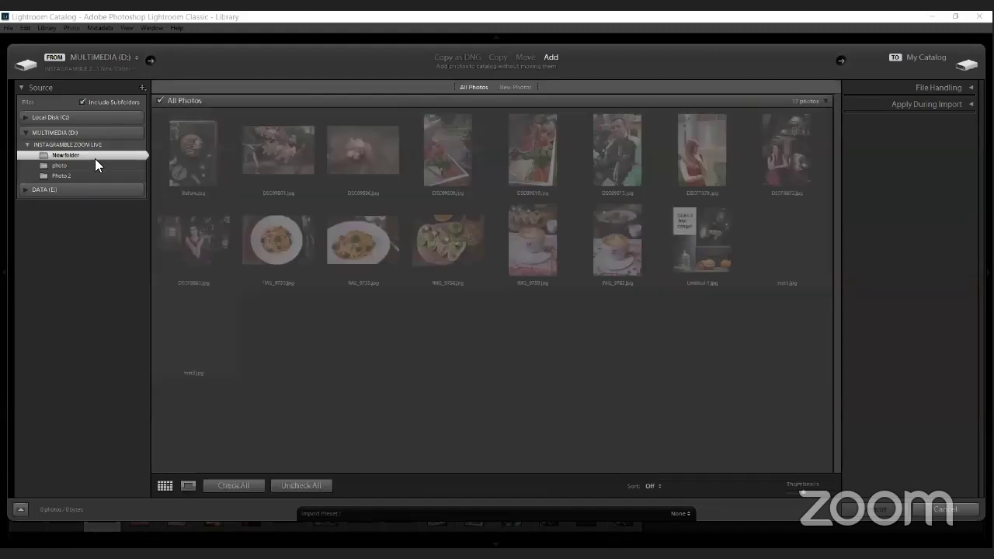
double_click(437, 250)
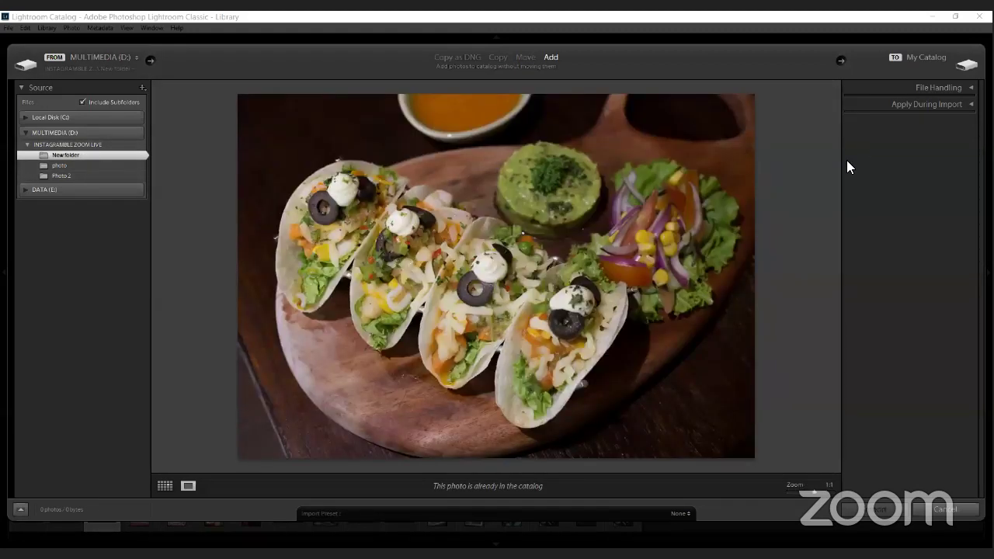
left_click(166, 486)
left_click(187, 486)
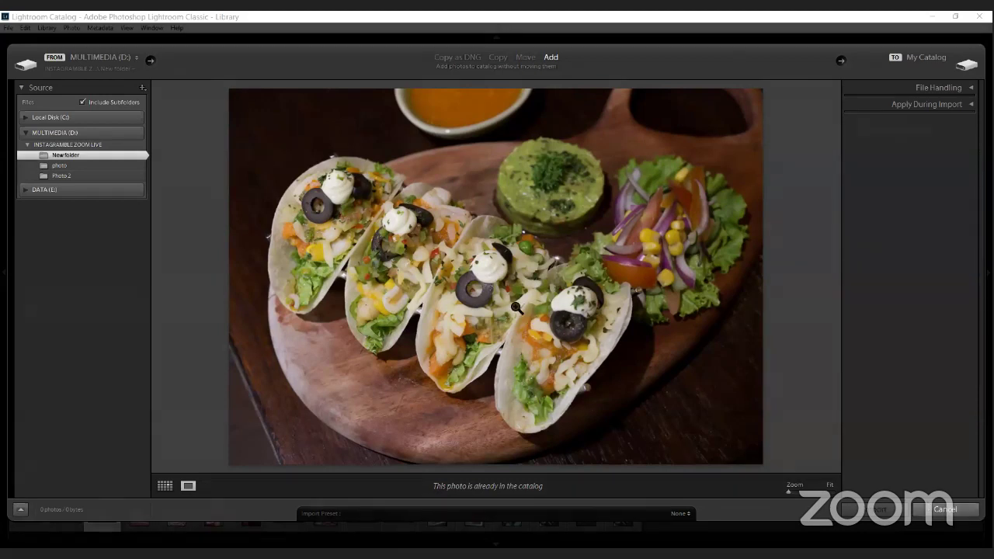
key("Escape")
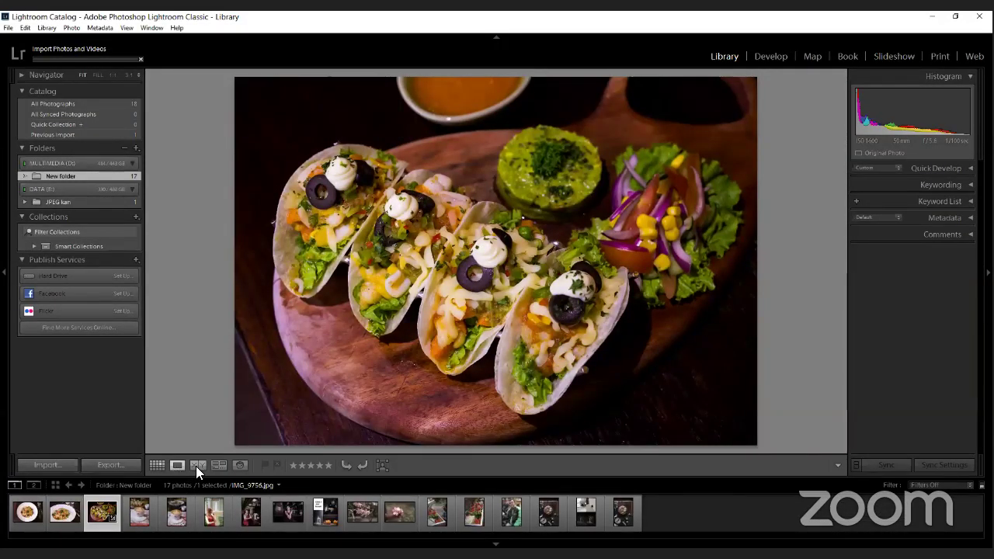
Step: Compare the taco photo side by side with the coffee cup photo, and return to the single-photo view
key("g")
left_click(196, 465)
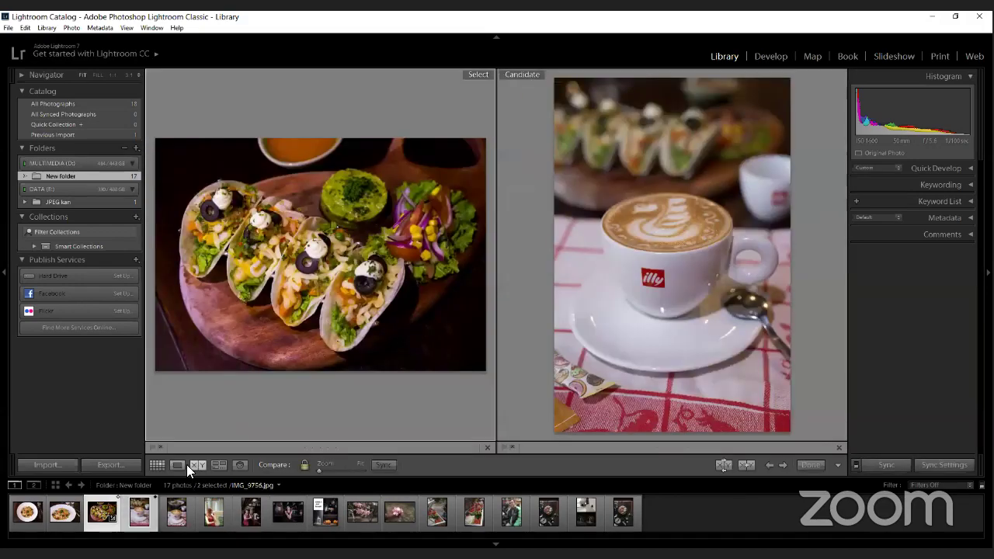
left_click(177, 465)
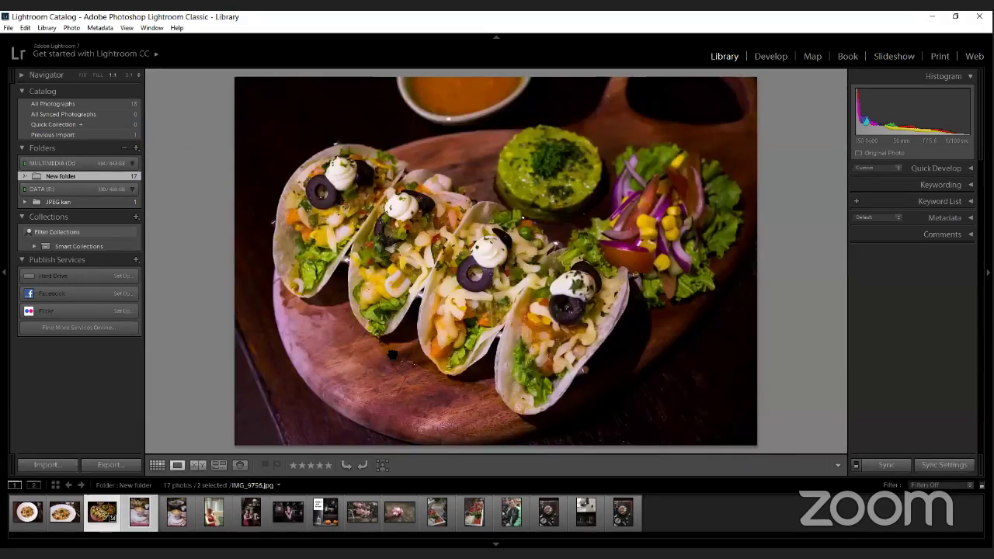
left_click(392, 353)
key("c")
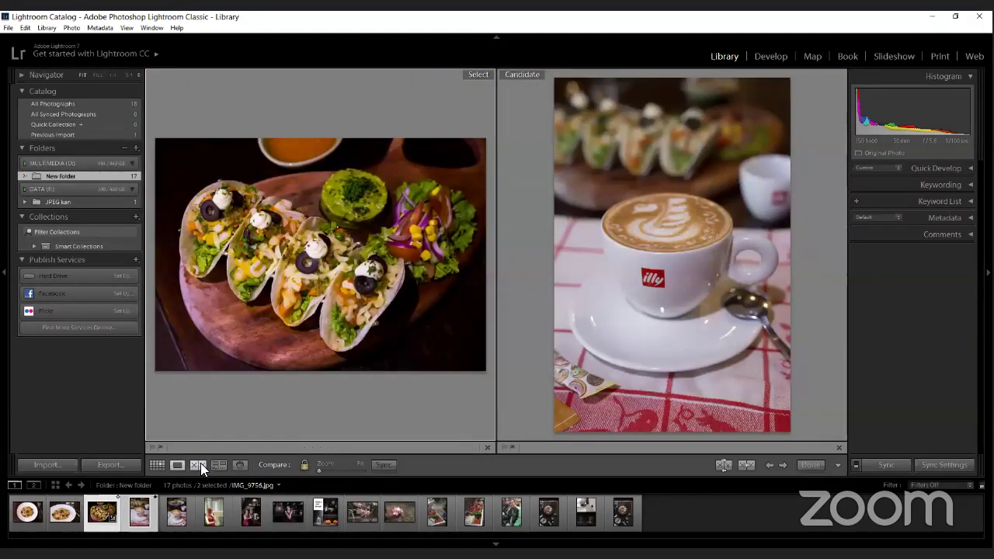
left_click(178, 464)
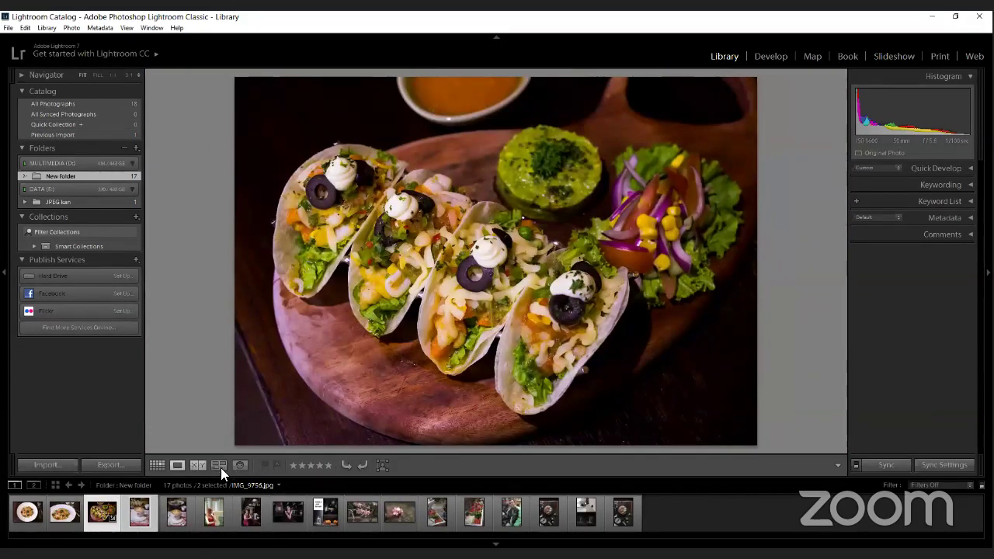
Step: Open the taco photo IMG_9756.jpg from the grid in loupe view and take it into the Develop module
key("g")
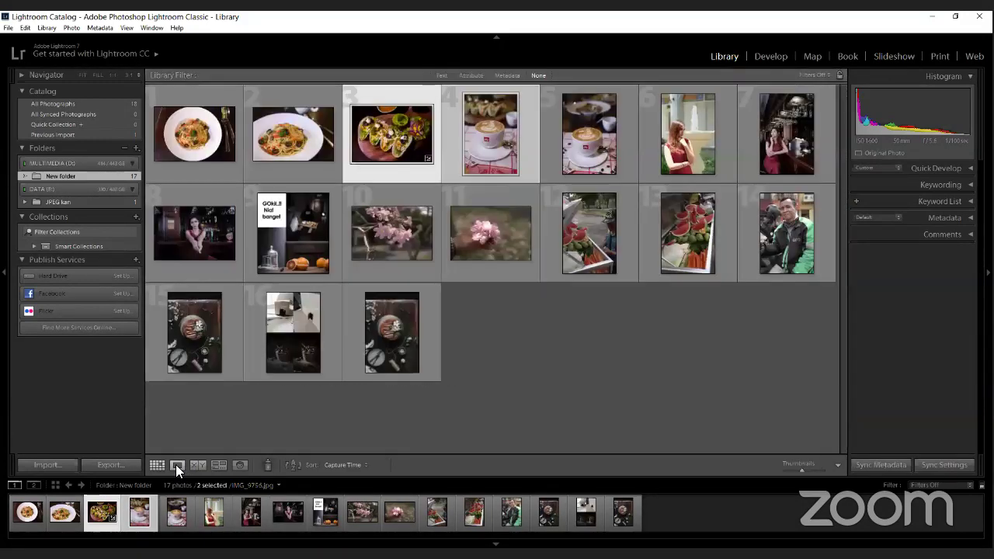
left_click(177, 464)
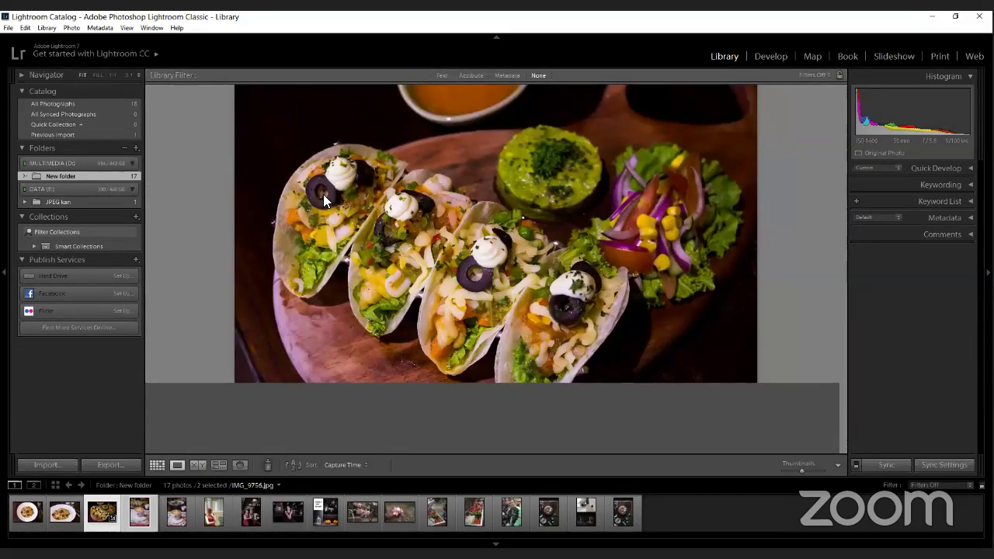
key("g")
right_click(392, 132)
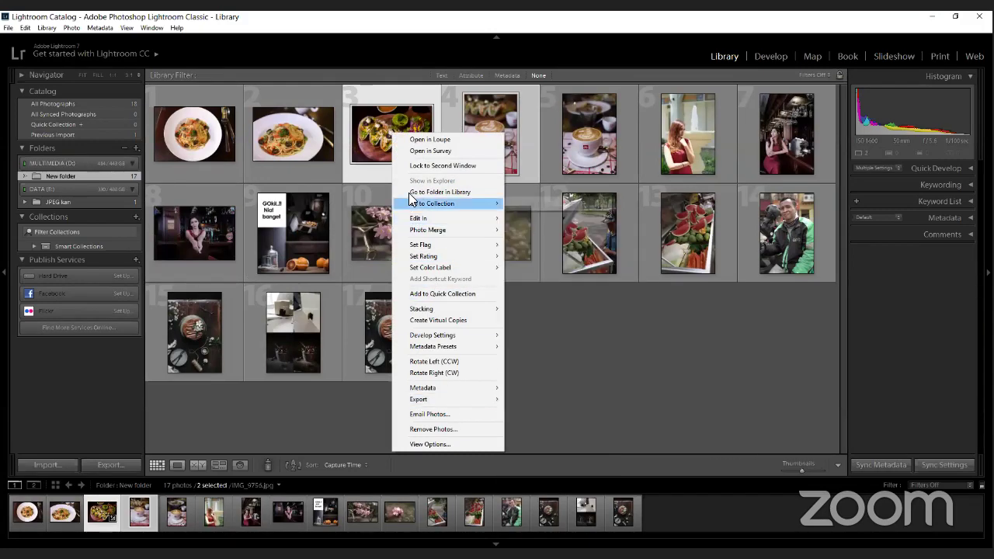
left_click(426, 141)
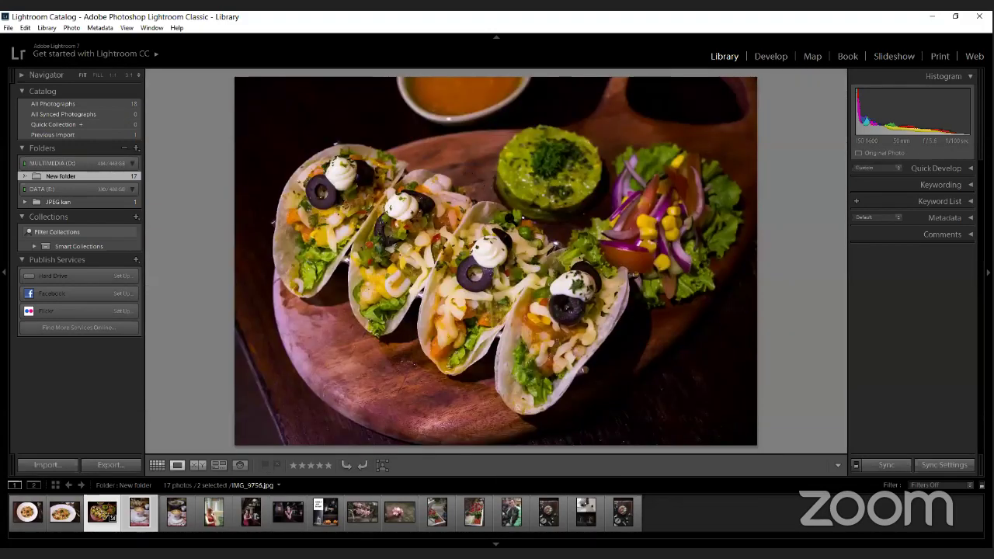
left_click(769, 57)
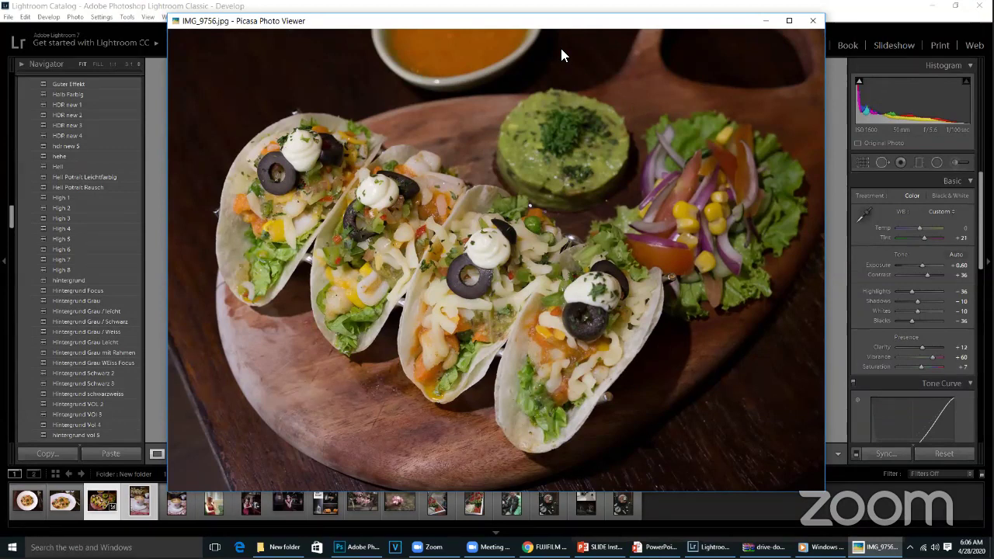
Step: Shrink the Picasa Photo Viewer window showing the original taco photo and place it beside the edited version for comparison
left_click_drag(431, 21, 570, 241)
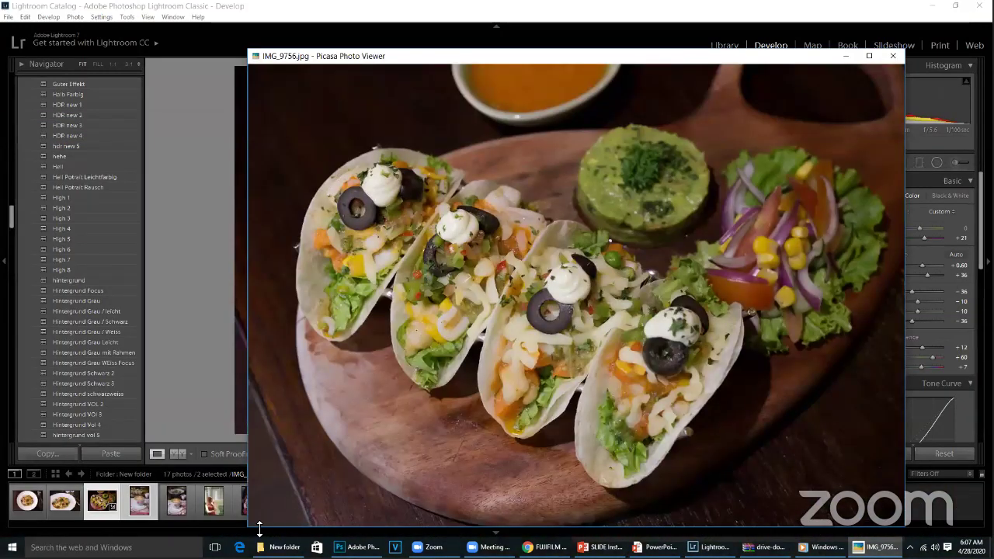
left_click_drag(249, 525, 634, 373)
left_click_drag(781, 57, 120, 90)
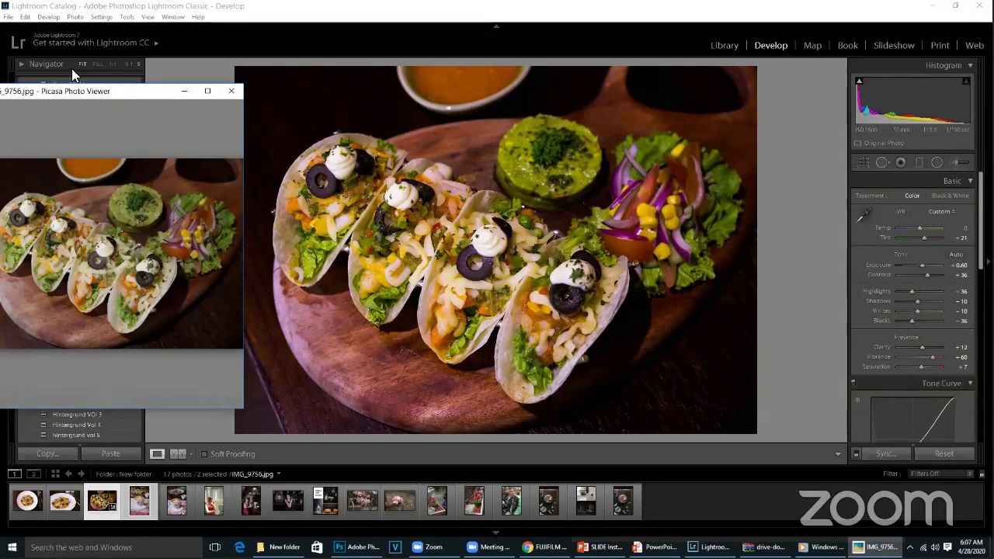
Step: Reset Exposure, Contrast, Highlights, Shadows, Whites, Blacks, Clarity and Vibrance of the taco photo to 0
double_click(878, 265)
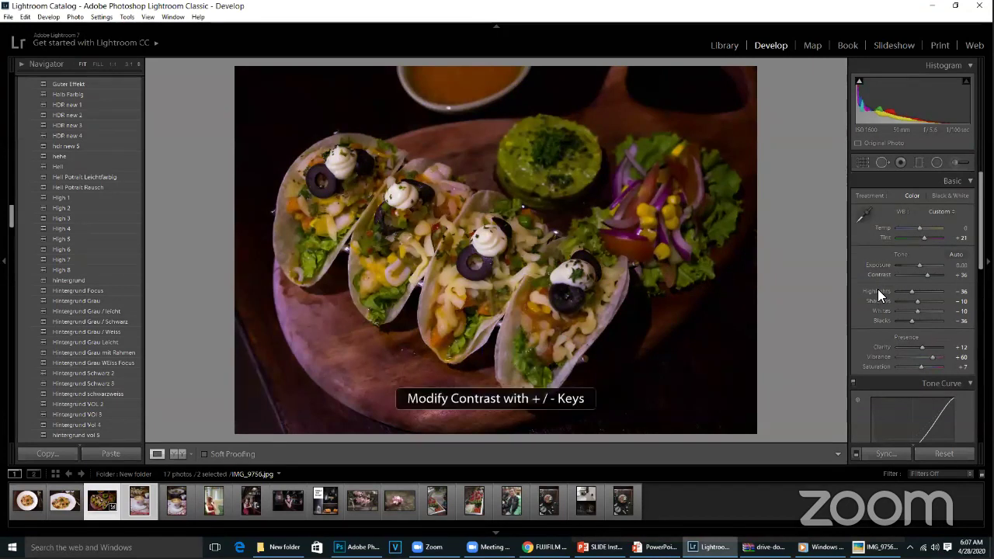
double_click(877, 290)
double_click(877, 300)
double_click(878, 311)
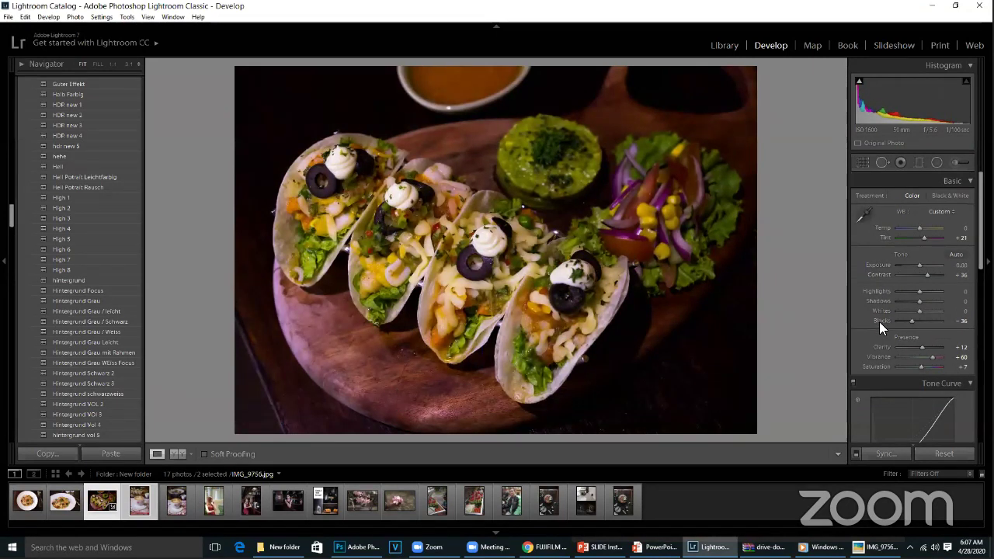
double_click(879, 325)
double_click(881, 346)
double_click(881, 356)
double_click(877, 275)
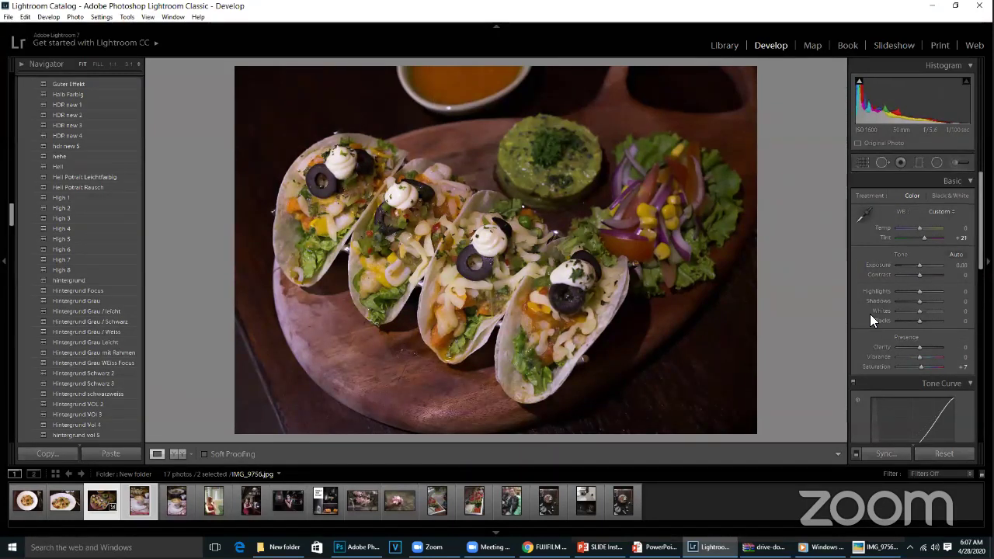
Step: Set the taco photo's Exposure to +1.91, Contrast to +26 and Highlights to -55
left_click_drag(918, 264, 924, 274)
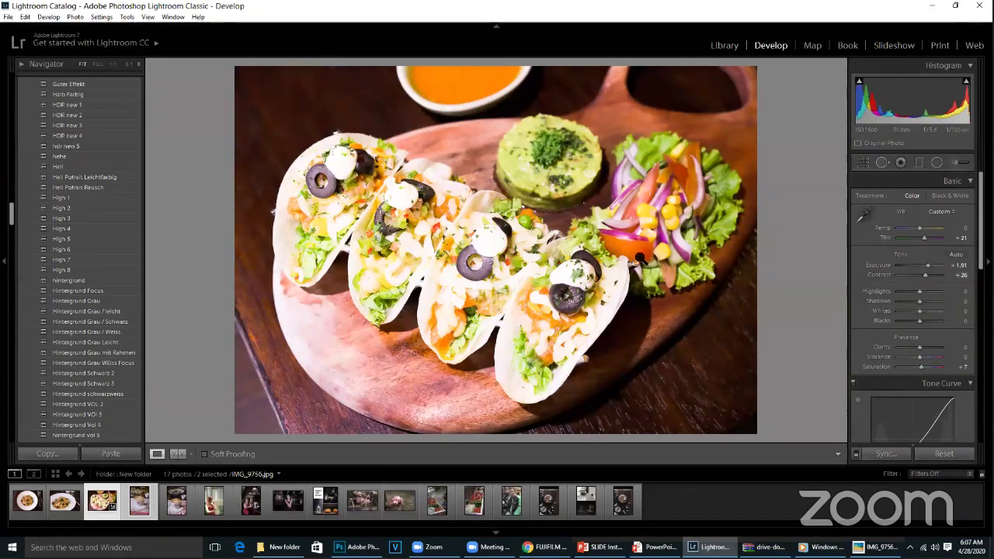
mouse_move(917, 289)
left_mouse_down()
mouse_move(897, 288)
mouse_move(907, 290)
left_mouse_up()
Step: Try darker and lighter Shadows values on the taco photo, and settle on +36
left_click_drag(918, 300, 909, 299)
scroll(913, 299, "down", 5)
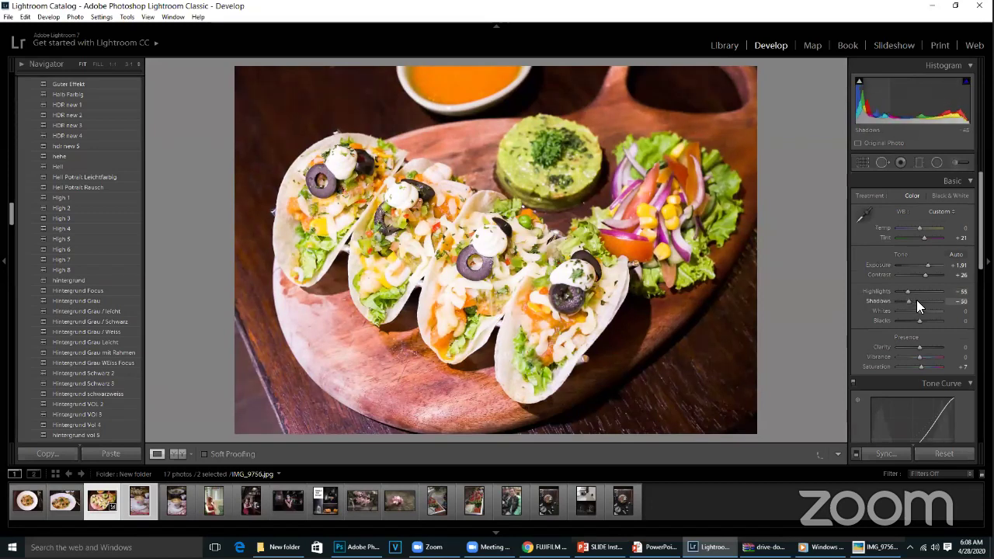
left_click(915, 301)
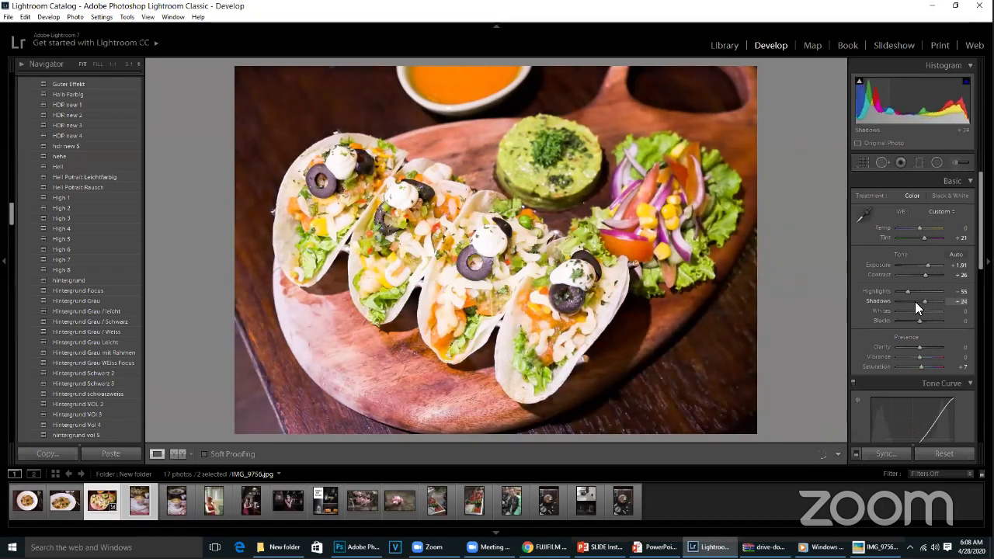
left_click_drag(913, 301, 922, 301)
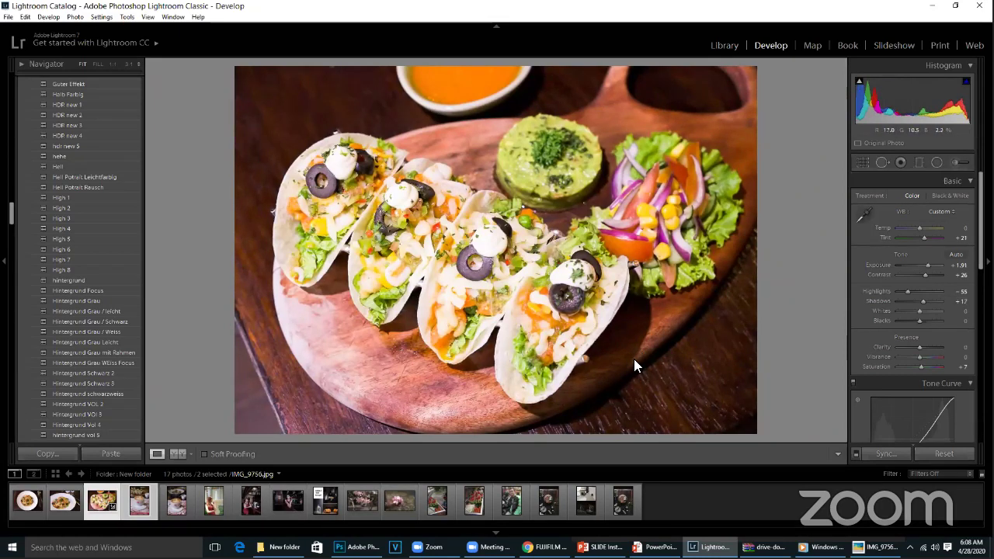
left_click(899, 298)
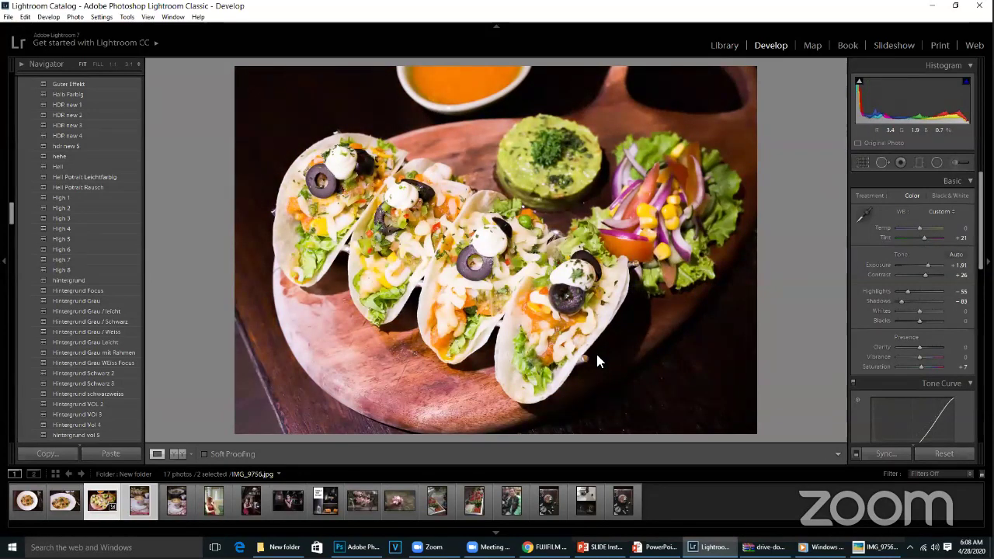
left_click_drag(918, 301, 918, 301)
double_click(917, 302)
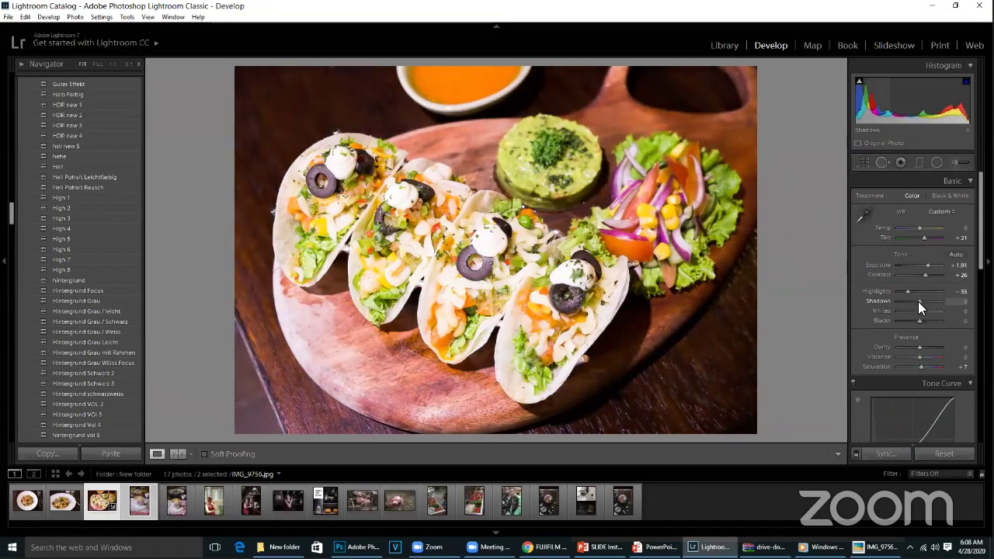
left_click_drag(918, 301, 925, 302)
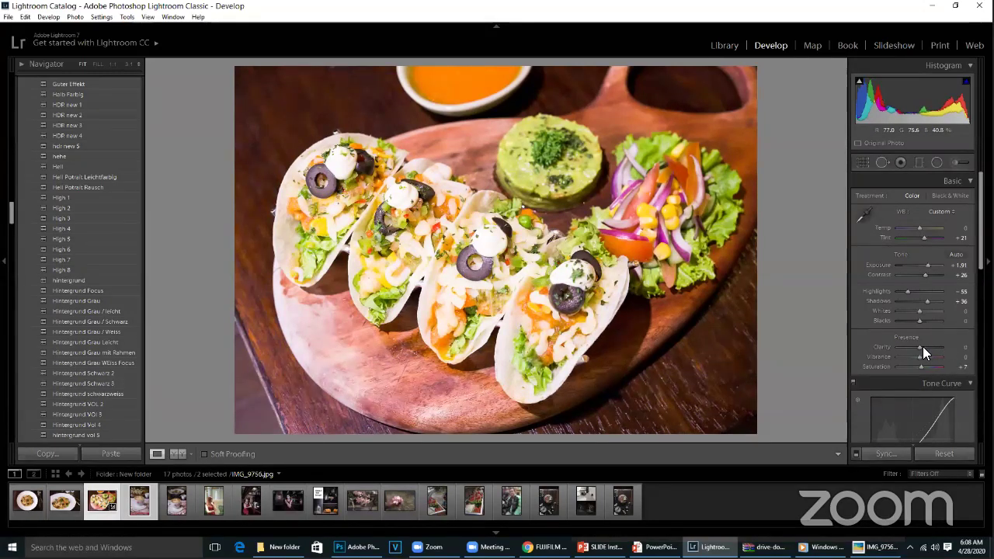
Step: Set the taco photo's Clarity to +43 and Vibrance to +31, and bring Saturation back to 0
left_click_drag(918, 349, 929, 350)
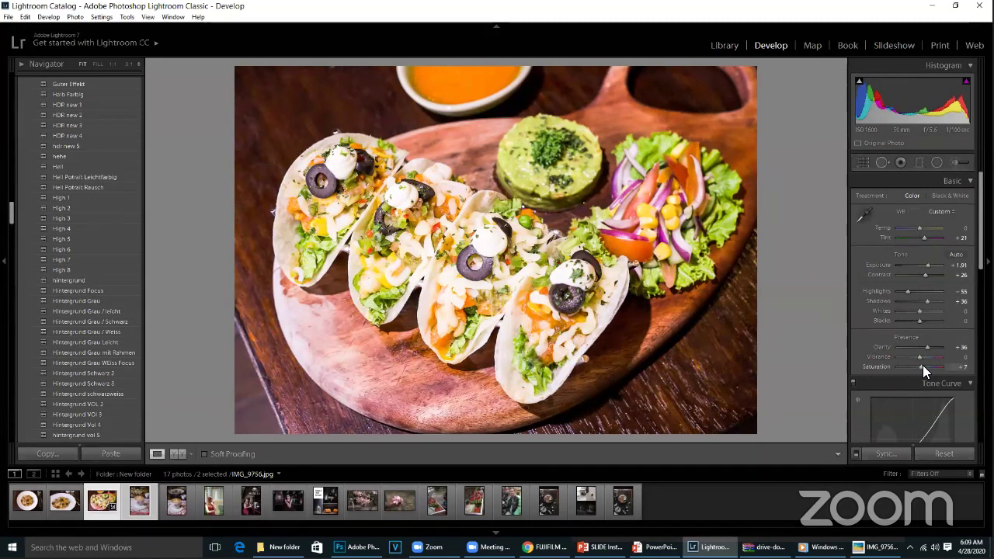
mouse_move(920, 365)
left_mouse_down()
mouse_move(933, 365)
mouse_move(919, 358)
left_mouse_up()
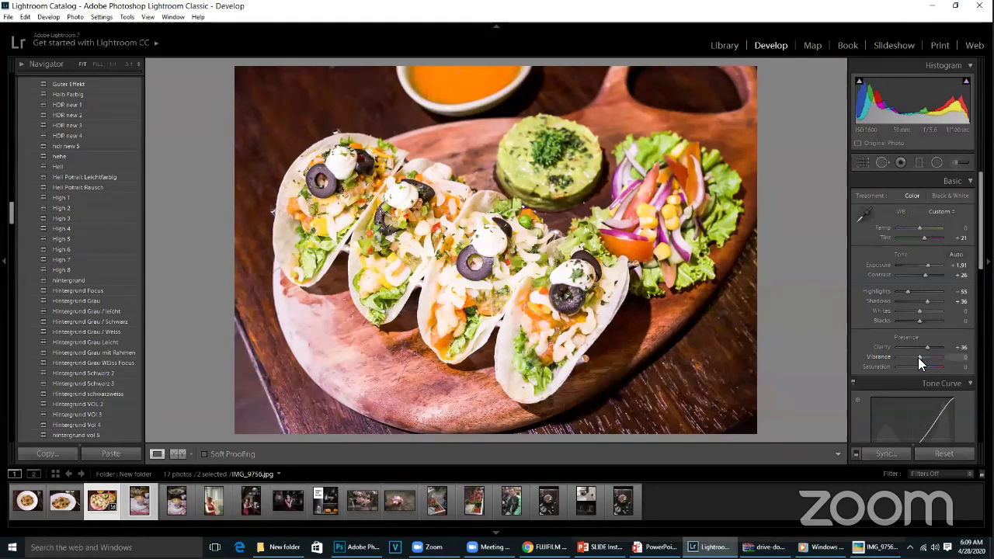
left_click_drag(921, 357, 927, 357)
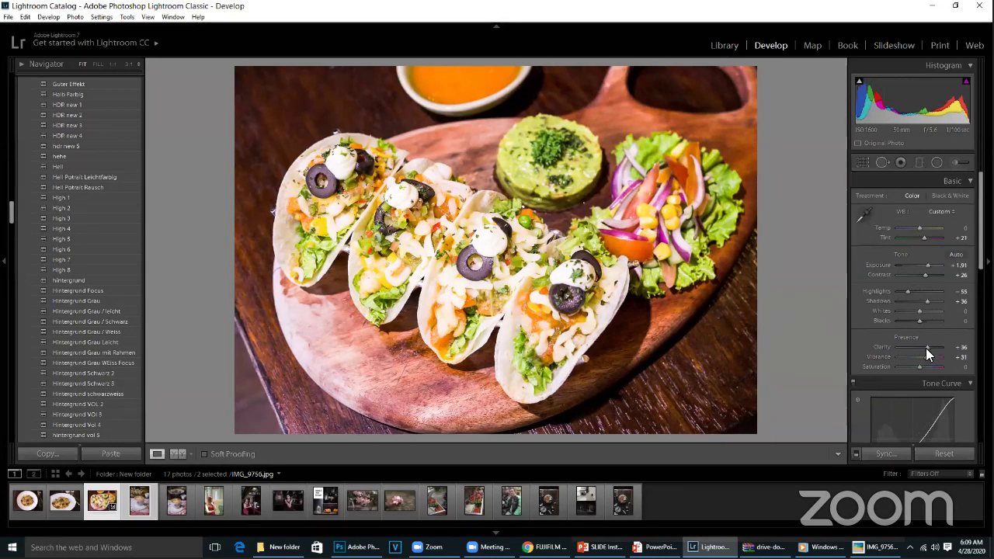
left_click_drag(927, 348, 930, 348)
Step: Raise the Shadows region of the Tone Curve to +20
scroll(966, 339, "down", 5)
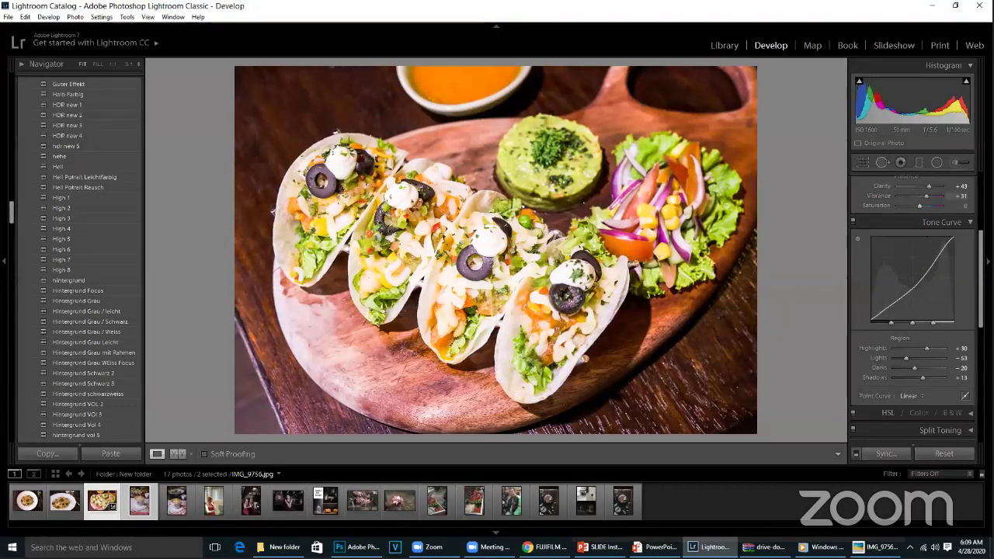
scroll(913, 226, "up", 4)
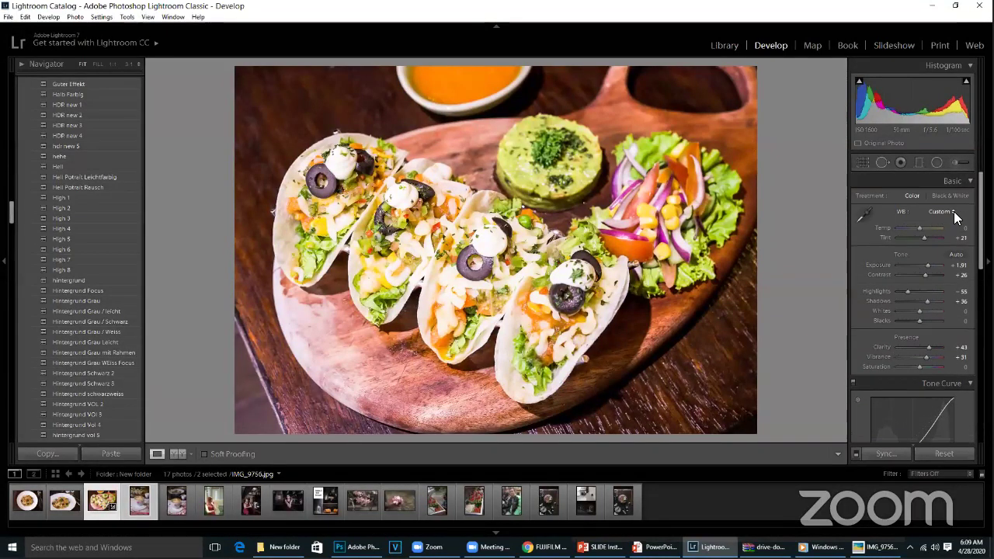
scroll(913, 287, "down", 4)
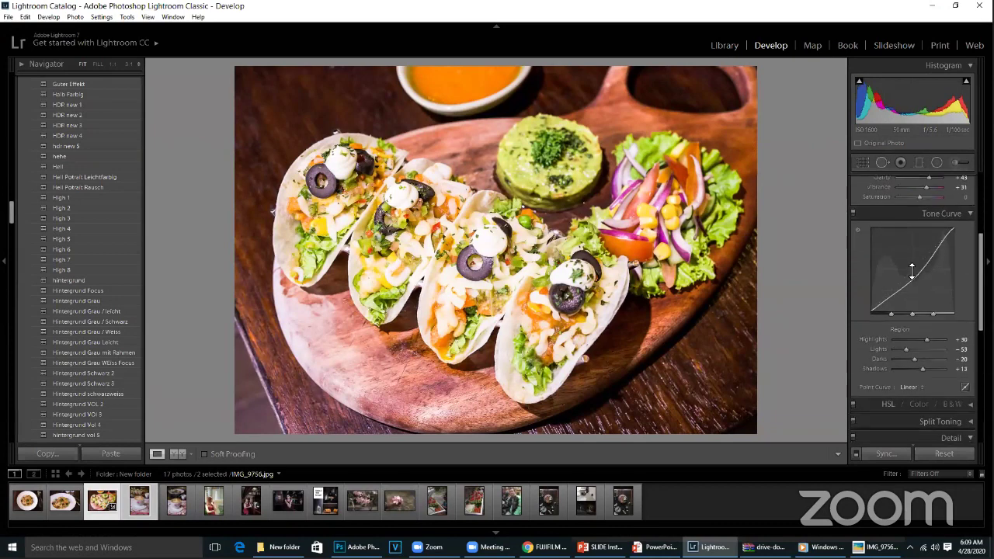
left_click(908, 367)
left_click_drag(910, 368, 920, 368)
left_click(921, 368)
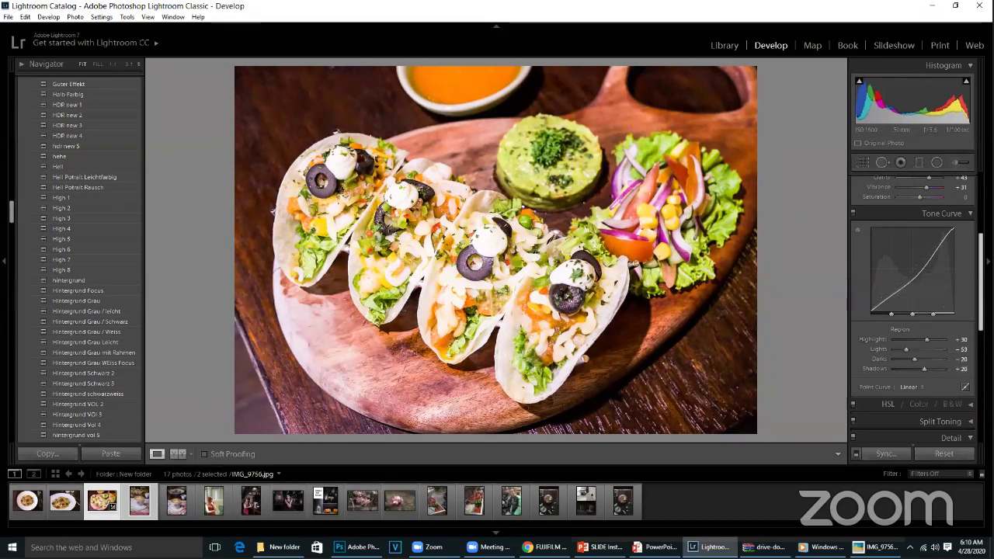
Step: Reduce the white balance Tint of the taco photo to +5
scroll(962, 218, "up", 3)
scroll(962, 217, "up", 1)
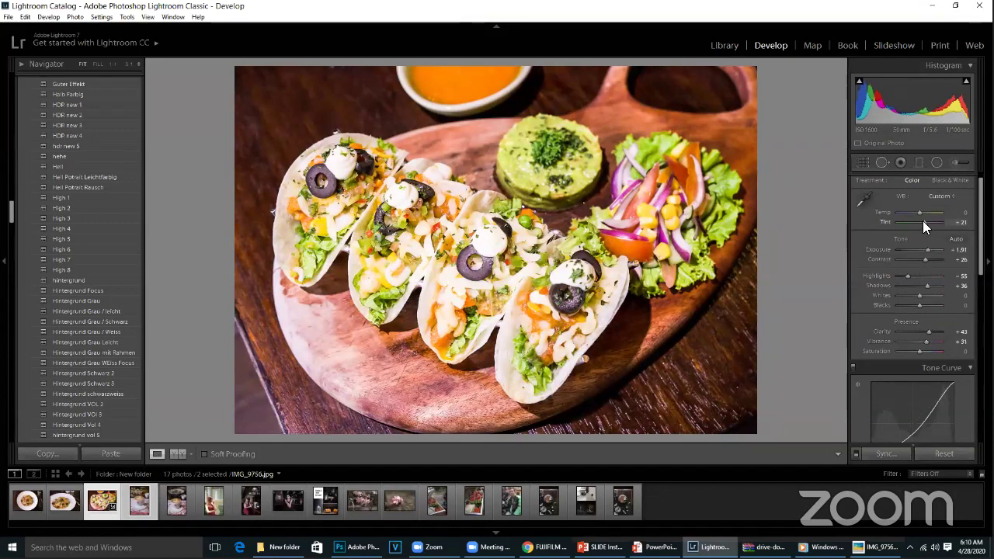
left_click_drag(922, 221, 917, 223)
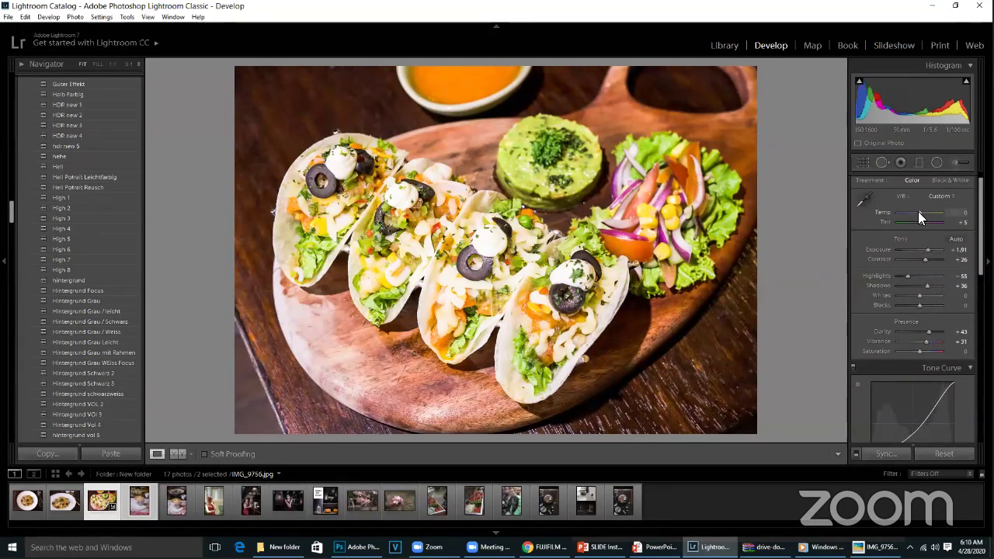
Step: Try a warmer white balance Temp of +43 on the taco photo, and reset Temp to 0
mouse_move(916, 211)
left_mouse_down()
mouse_move(900, 212)
mouse_move(924, 212)
left_mouse_up()
left_click(923, 213)
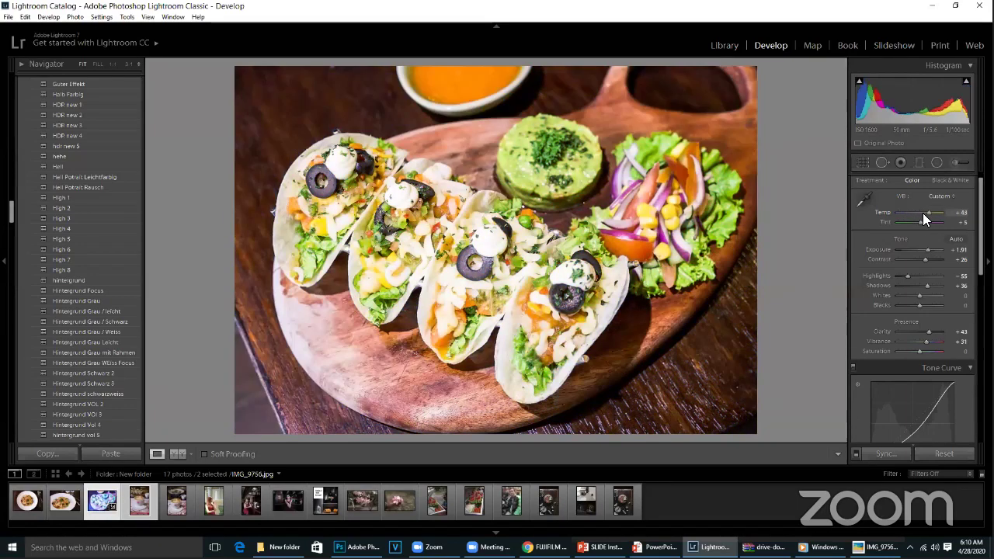
double_click(879, 211)
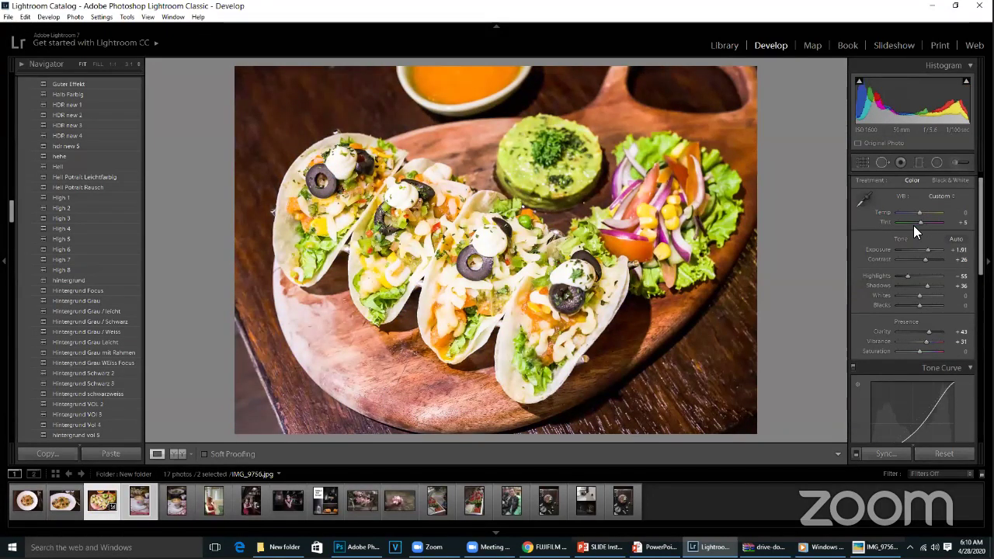
Step: Raise the taco photo's Tint to +26 and reduce its Exposure to +1.07
left_click_drag(919, 221, 922, 220)
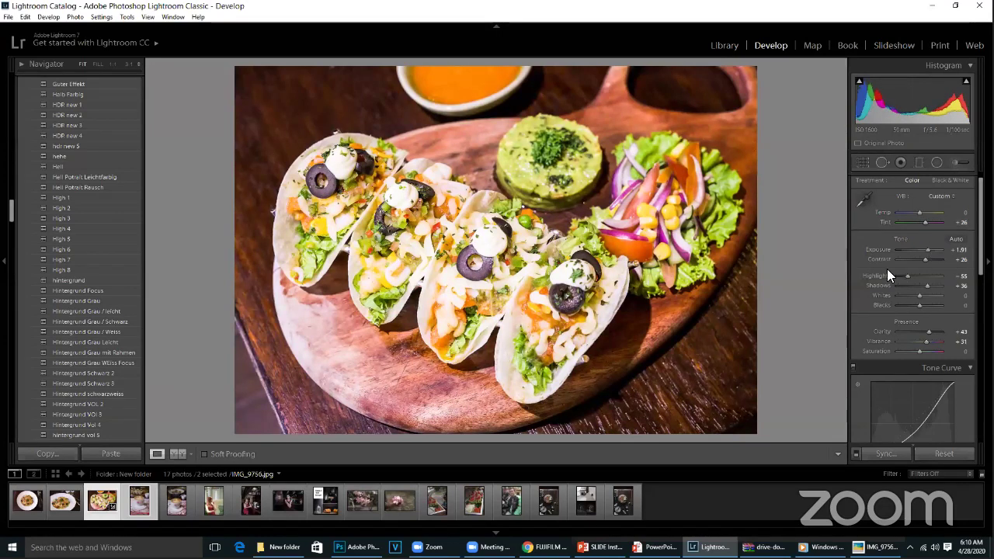
left_click_drag(925, 248, 921, 248)
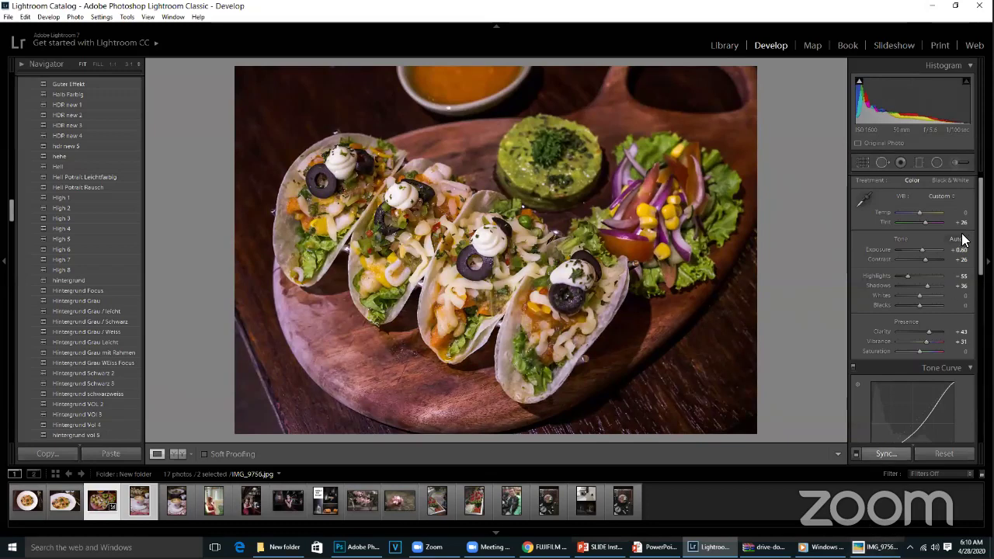
left_click_drag(921, 249, 922, 248)
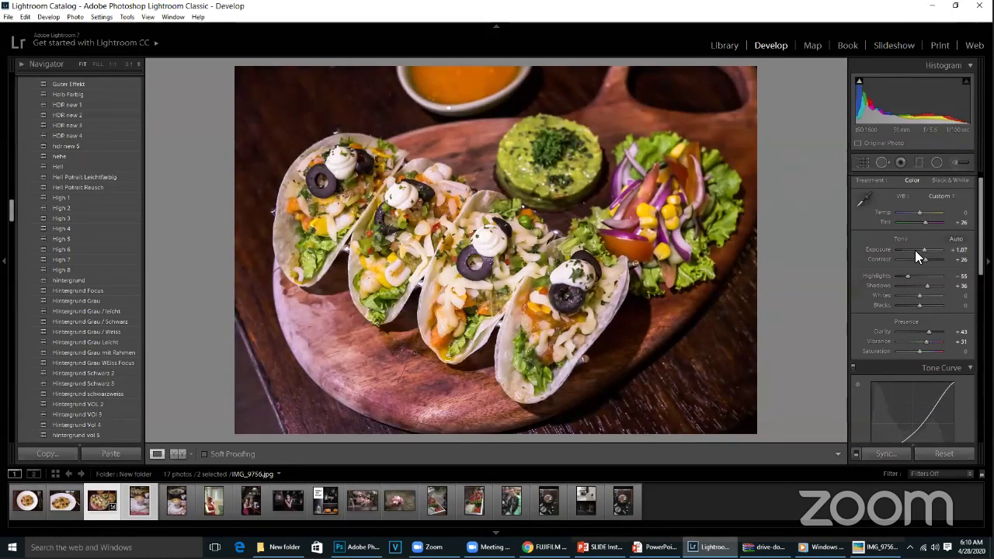
Step: Raise the Vibrance of the taco photo to +38
scroll(980, 233, "down", 1)
scroll(925, 281, "down", 3)
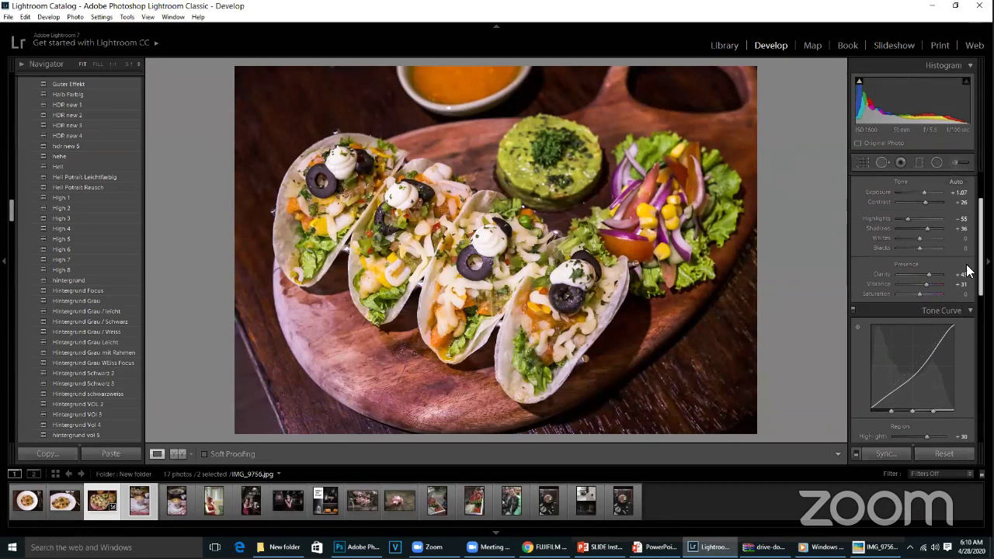
left_click_drag(925, 283, 927, 284)
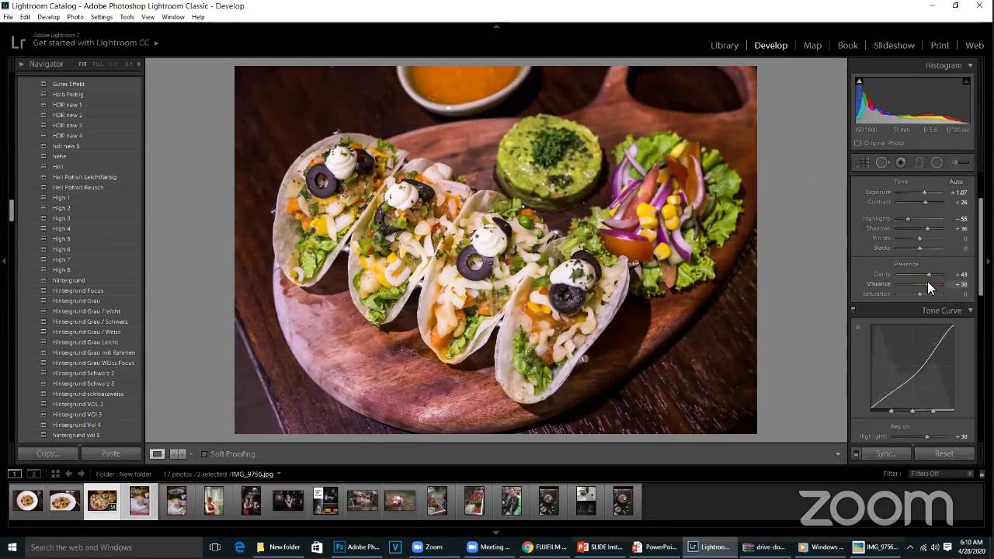
Step: Compare the original IMG_9756.jpg, enlarged in Picasa Photo Viewer, with the edited taco photo at 1:1 magnification in Lightroom
left_click(874, 546)
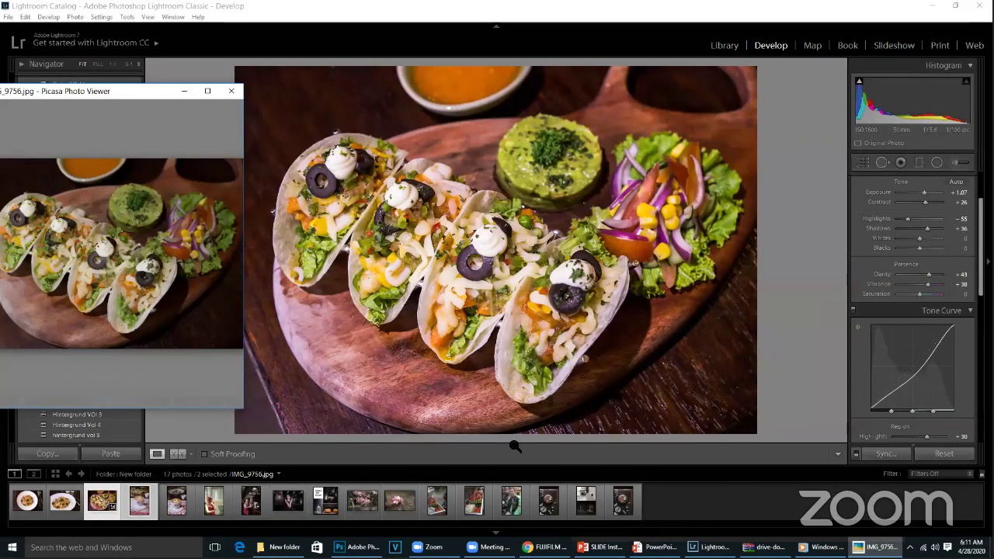
scroll(106, 218, "up", 5)
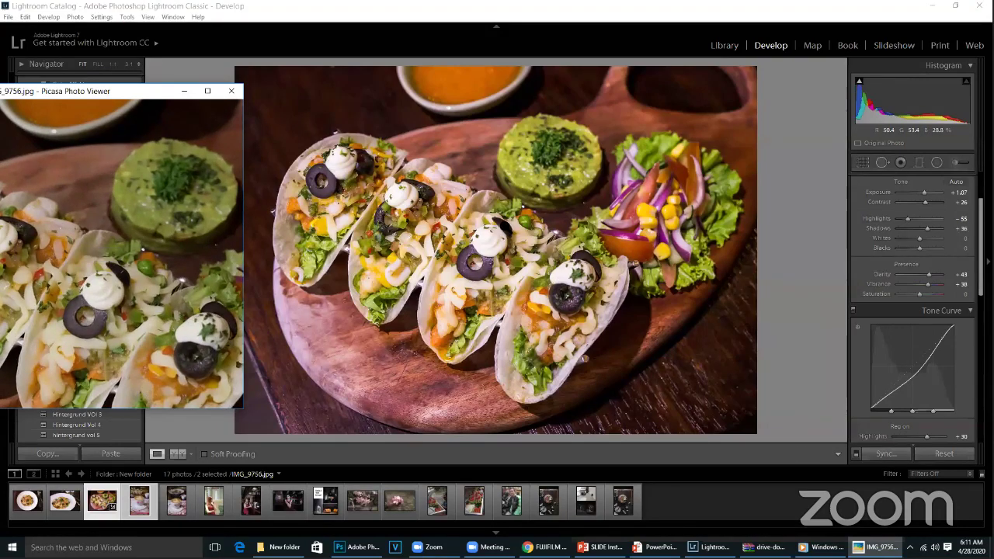
key("alt+Tab")
key("alt+Tab")
key("alt+Tab")
key("alt+Tab")
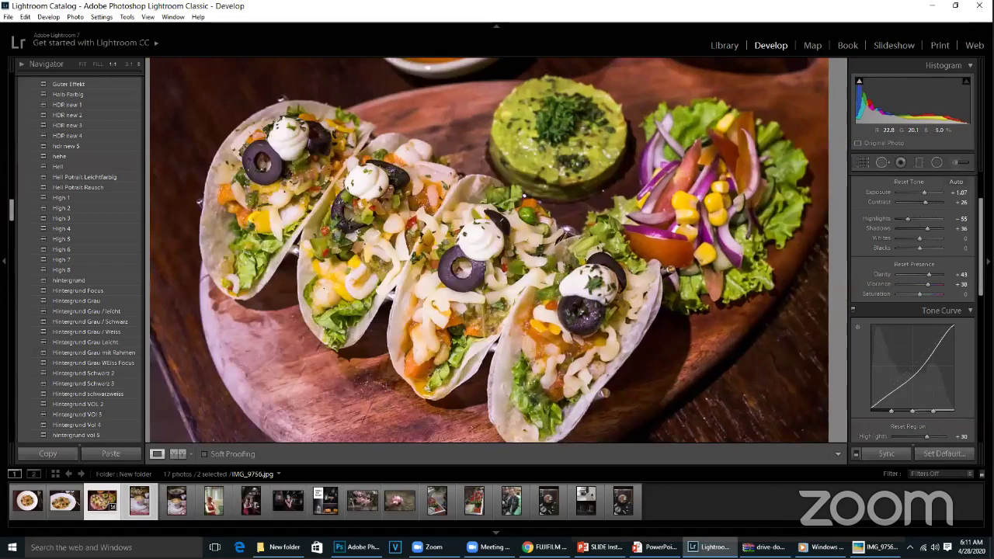
key("alt+Tab")
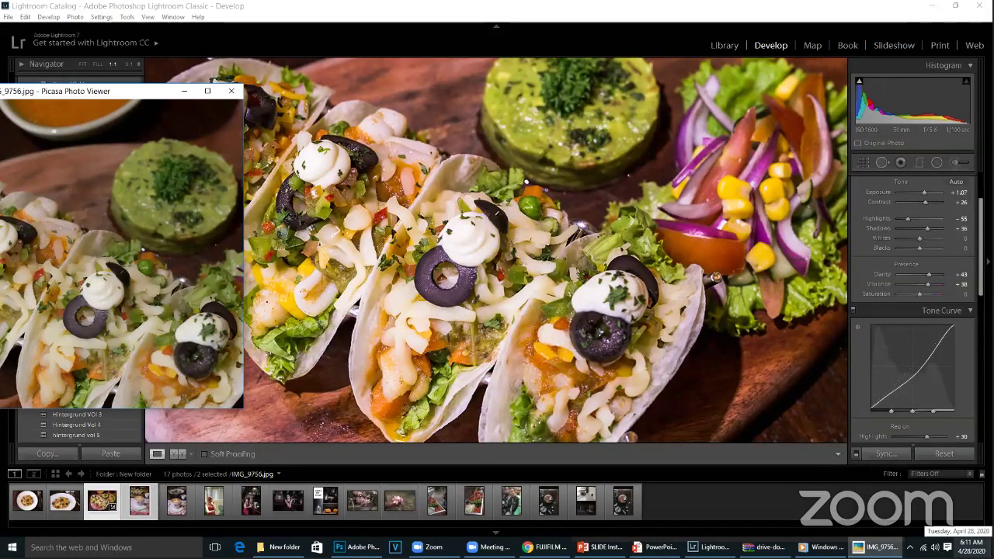
Step: Examine the salad and front taco of the original photo in Picasa Photo Viewer against the edited version
mouse_move(173, 288)
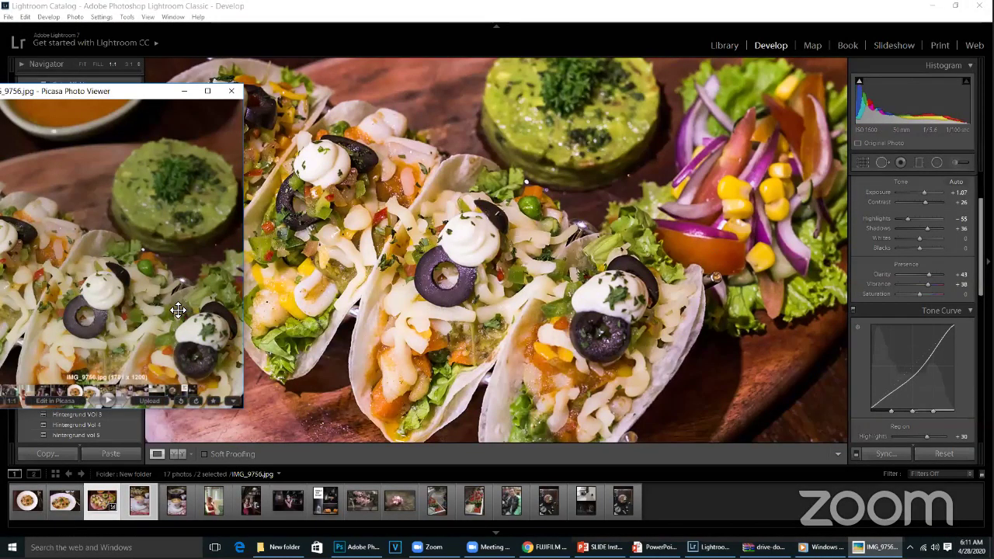
left_click_drag(128, 297, 8, 328)
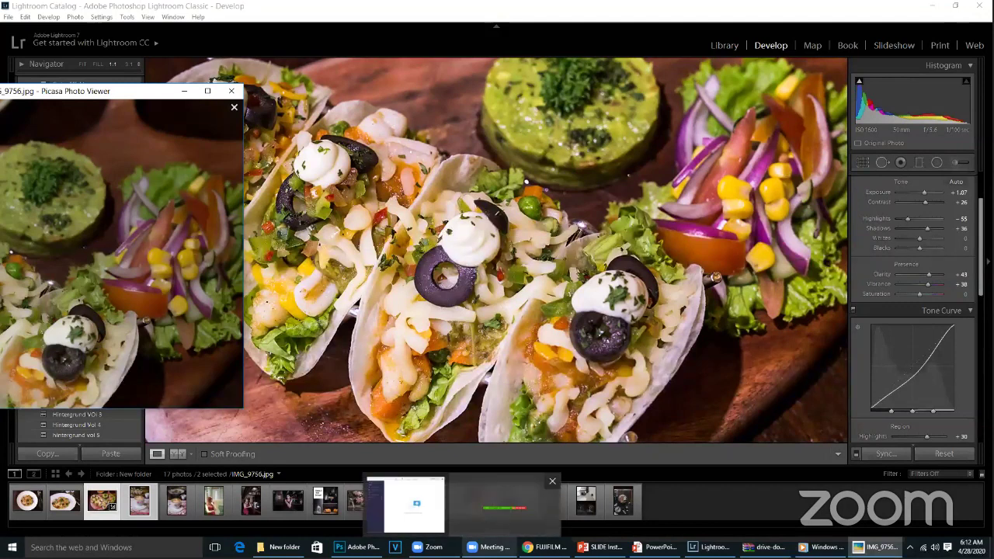
left_click(524, 530)
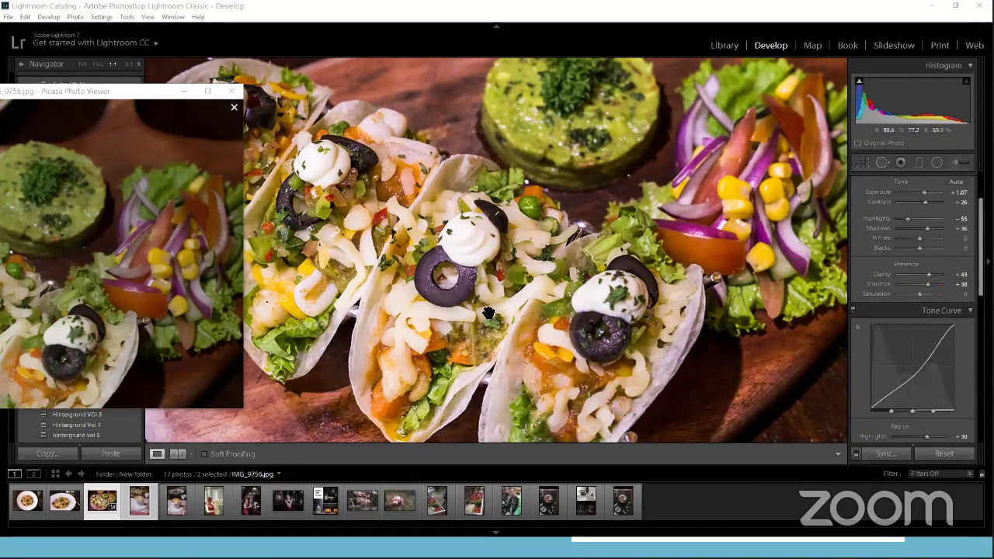
left_click_drag(100, 322, 149, 272)
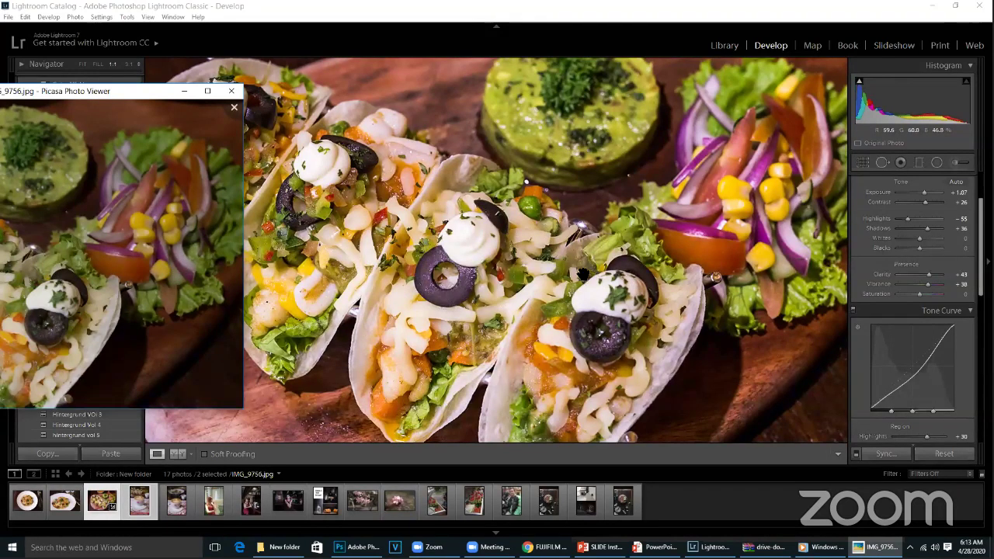
Step: Lower the taco photo's Vibrance to +10 and check the result against the original in Picasa Photo Viewer
left_click(924, 282)
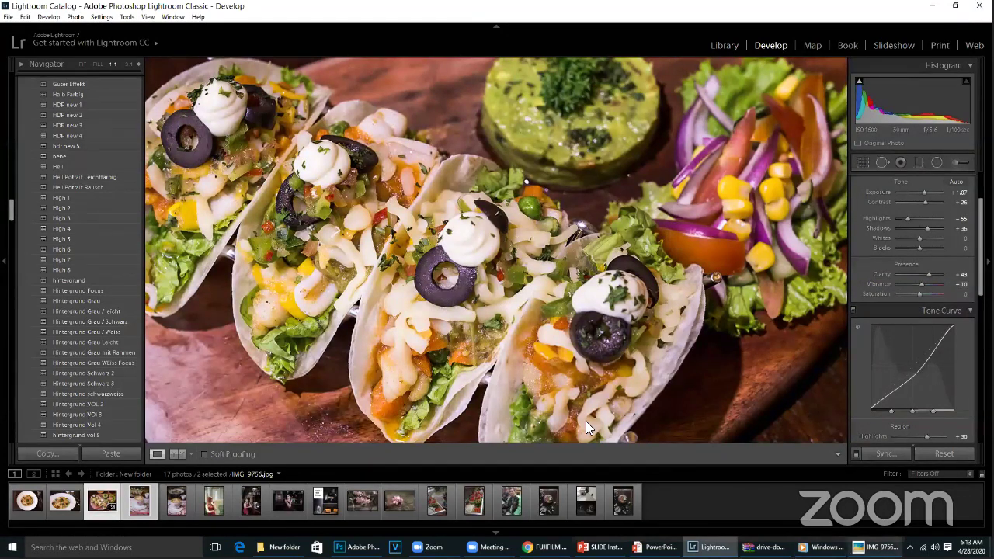
left_click(871, 546)
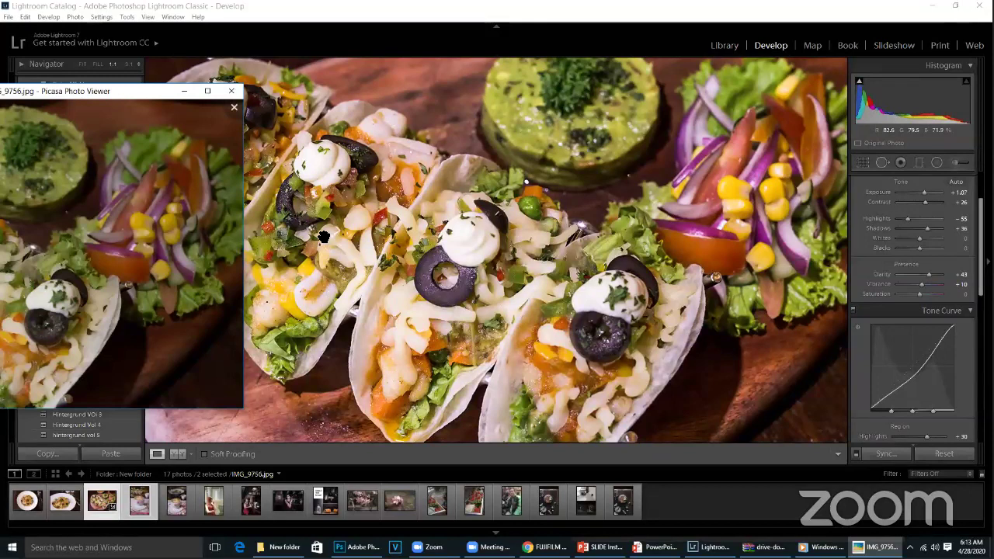
left_click(609, 526)
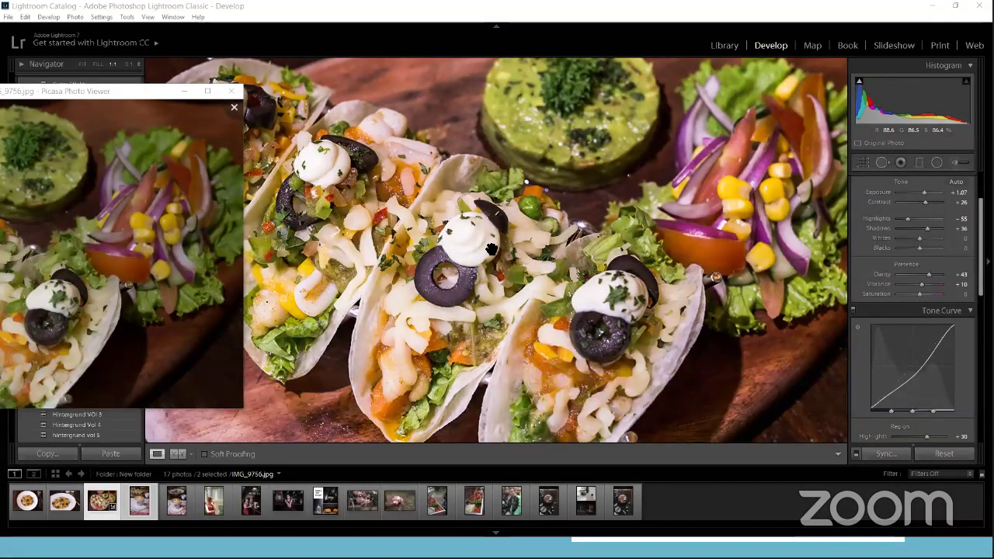
key("Escape")
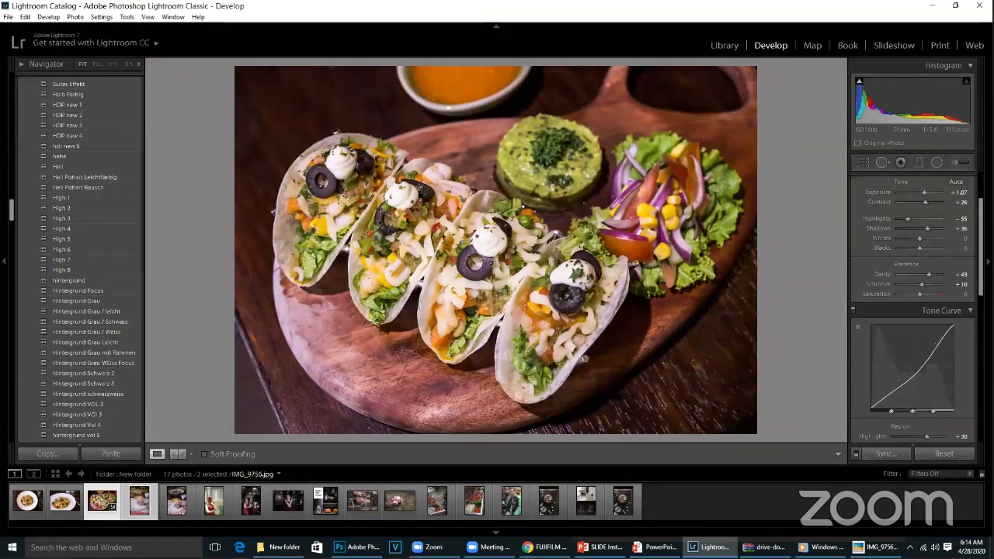
Step: Compare the whole original photo with the edited one, placing the reduced Picasa Photo Viewer image beside the Lightroom preview
left_click(876, 546)
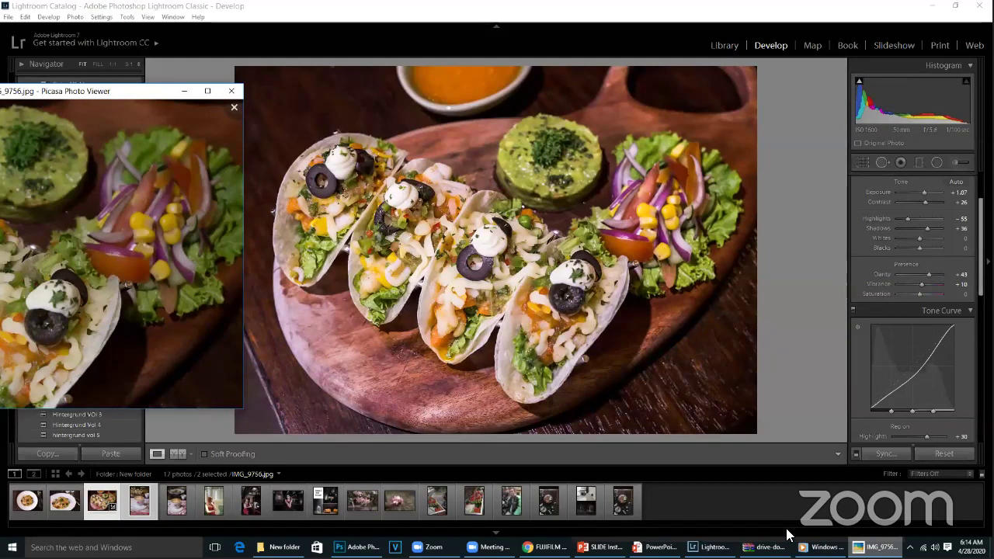
left_click_drag(120, 97, 845, 251)
scroll(853, 254, "down", 3)
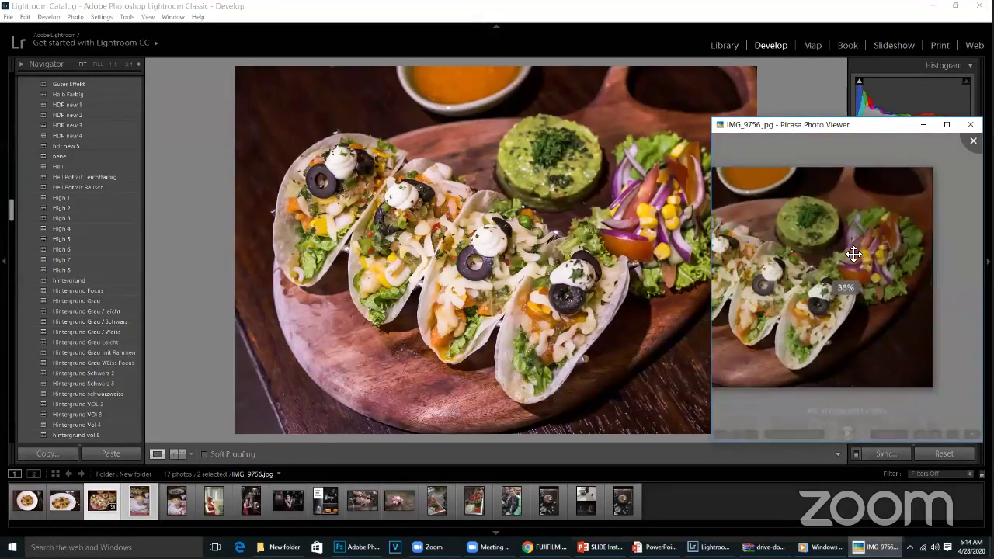
left_click_drag(849, 126, 199, 122)
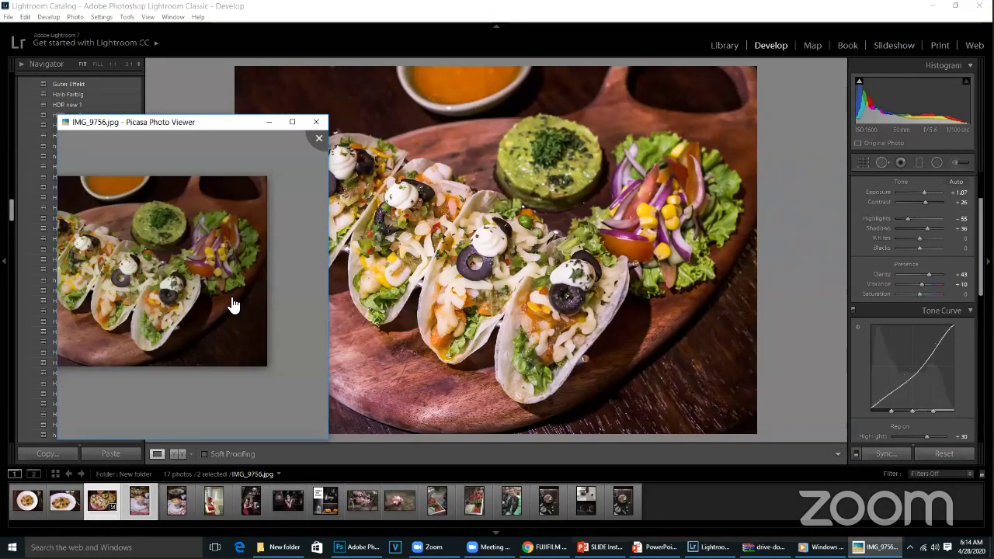
scroll(248, 303, "up", 2)
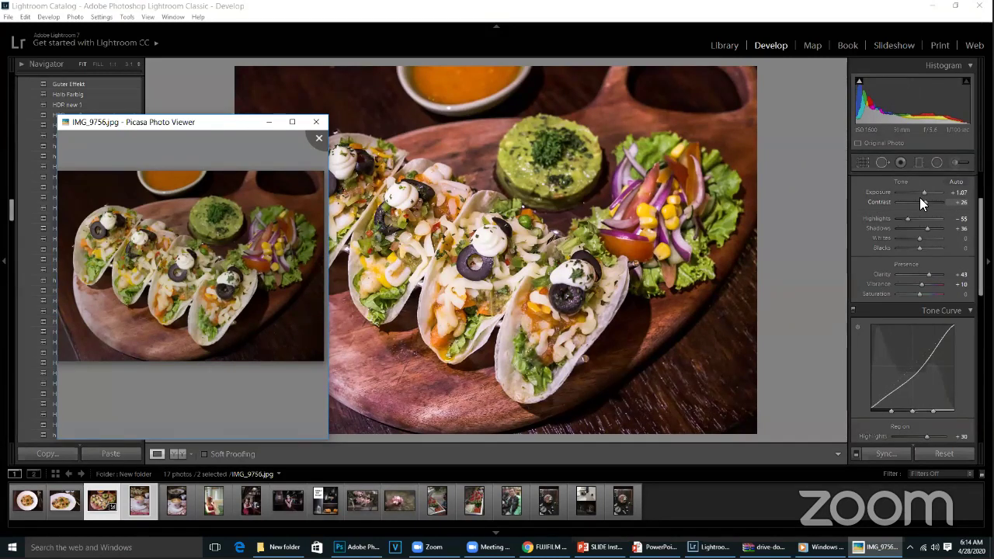
Step: Try Exposure values of +2.38 and +0.60 on the taco photo, and set it to exactly 1.00
left_click_drag(922, 191, 929, 191)
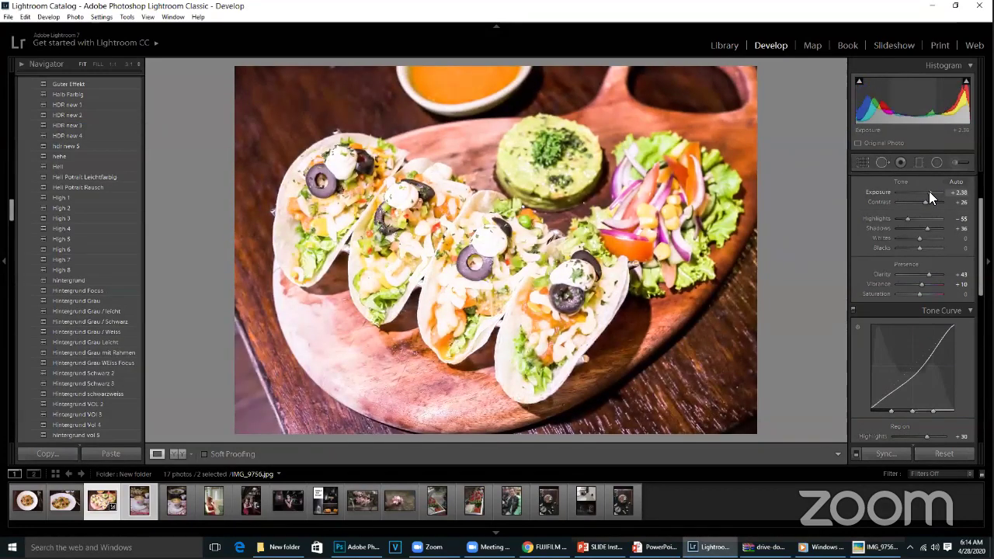
left_click(921, 191)
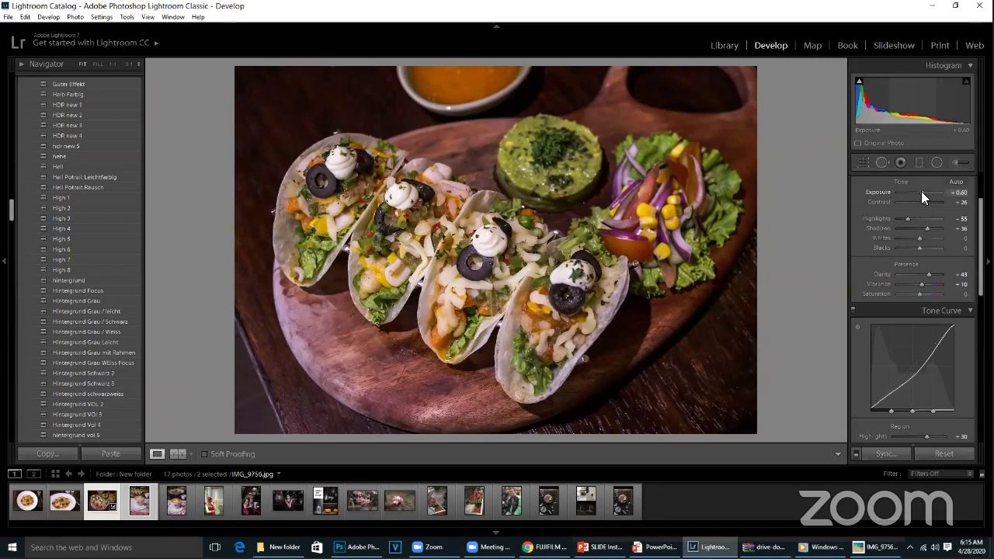
left_click(963, 193)
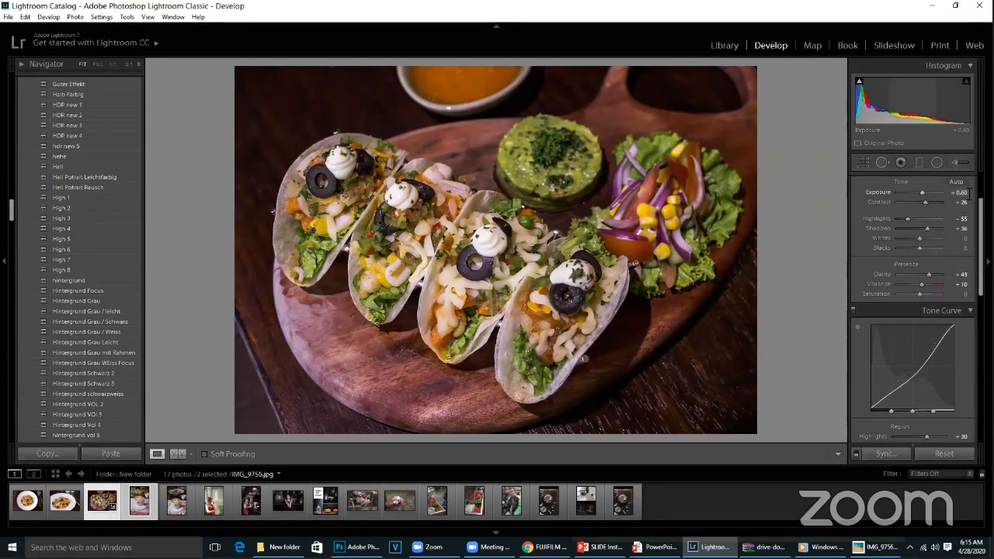
key("BackSpace")
type("1")
key("Return")
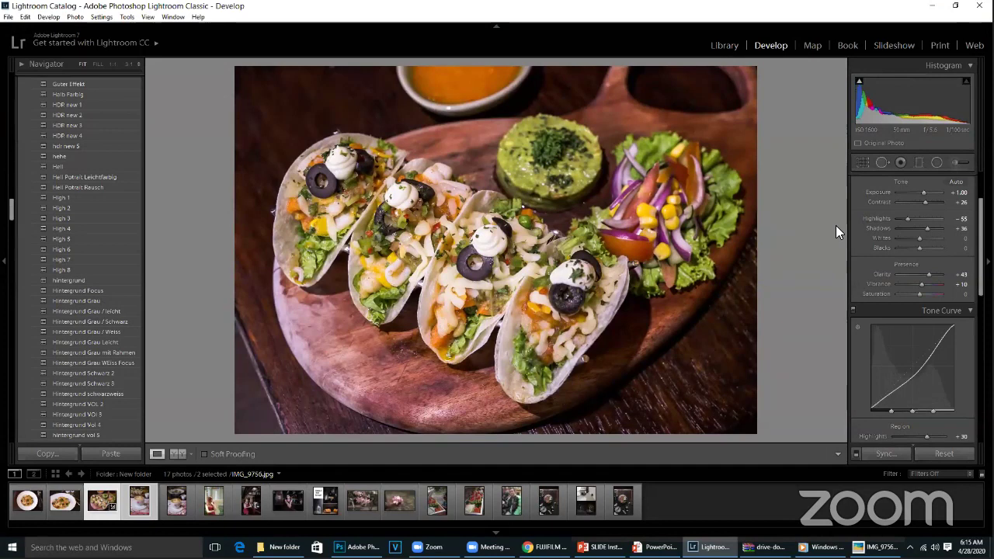
Step: Compare the edited taco photo with the original in Picasa Photo Viewer, and switch to the Zoom meeting
left_click(876, 547)
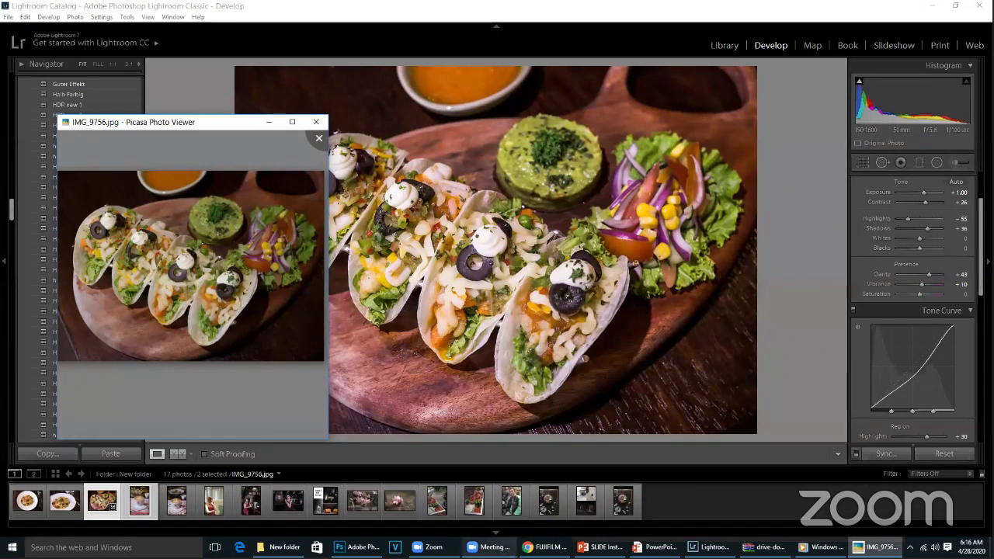
left_click(489, 547)
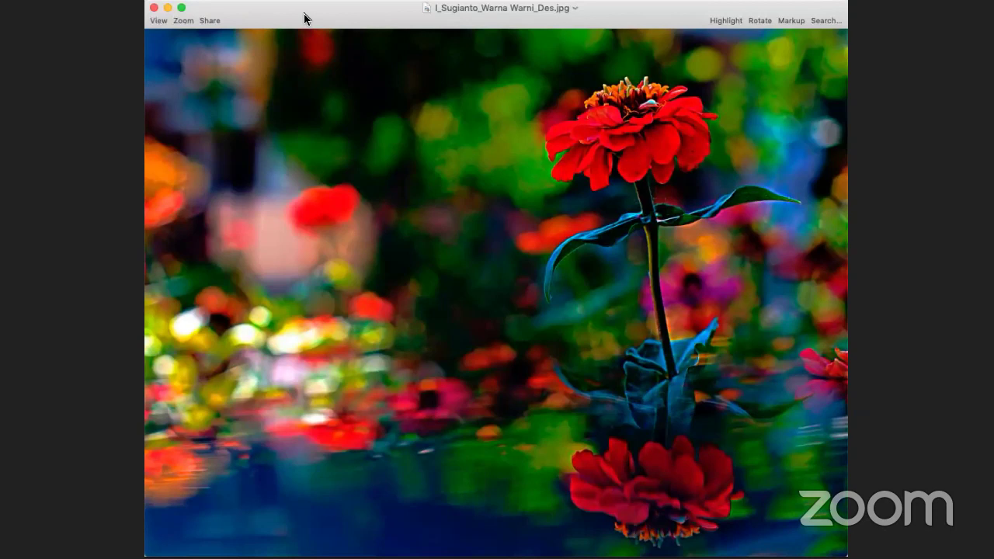
Step: View the photo of the red flower and its reflection in full screen
left_click(182, 9)
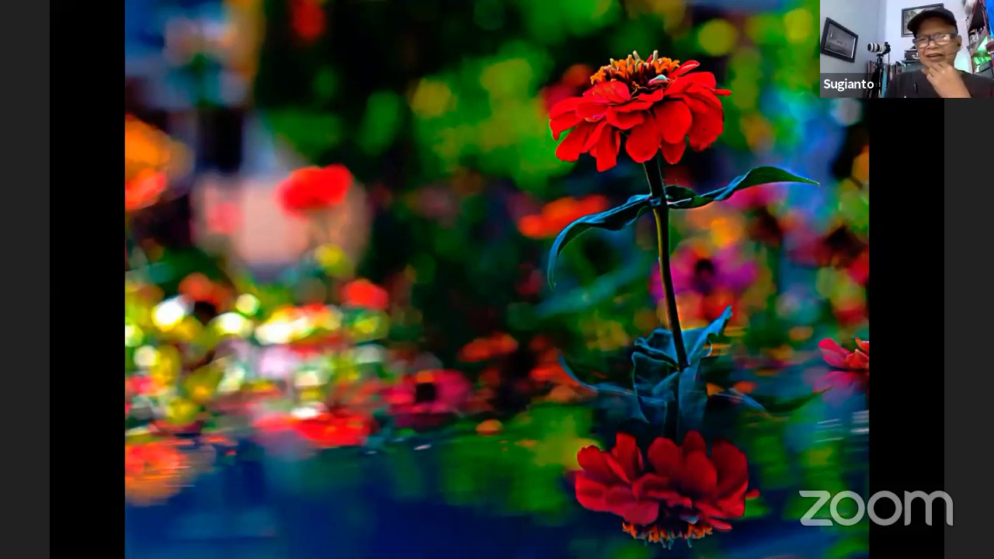